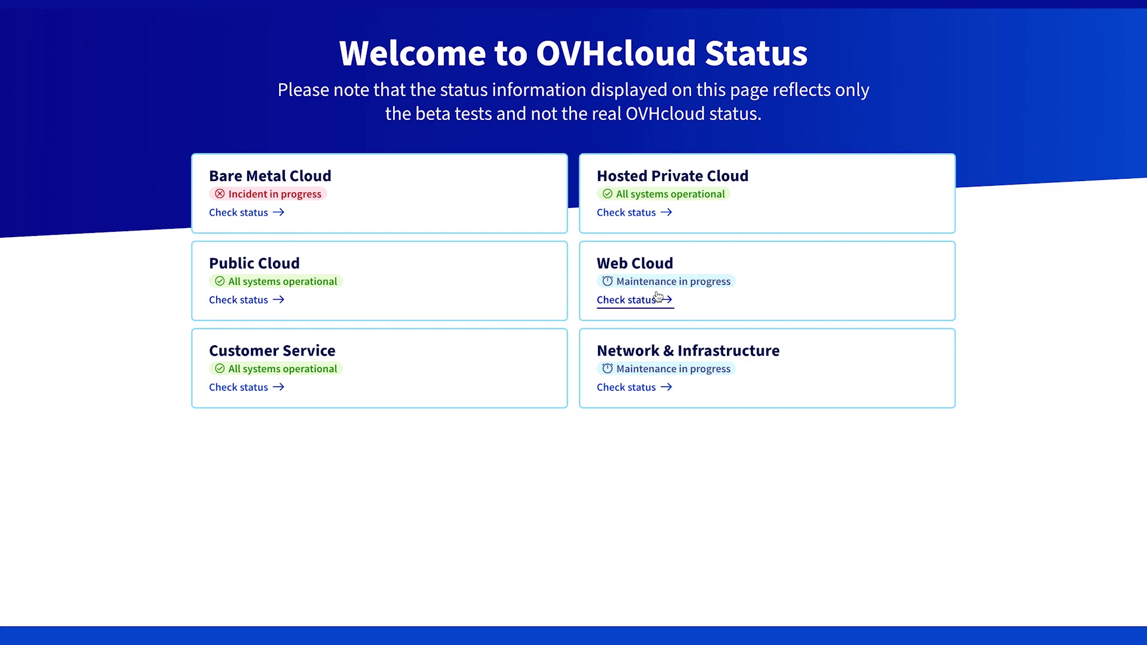
# Open the Public Cloud status page and expand the ML Serving and Managed Kubernetes region lists.
pyautogui.click(407, 305)
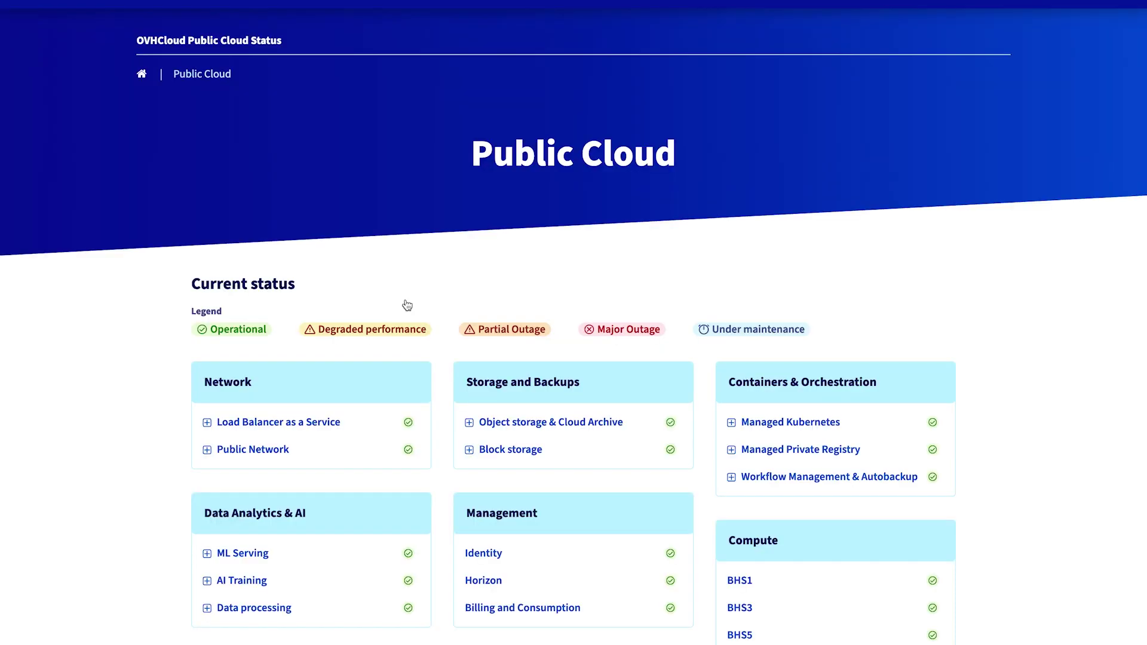
pyautogui.scroll(-2, 406, 305)
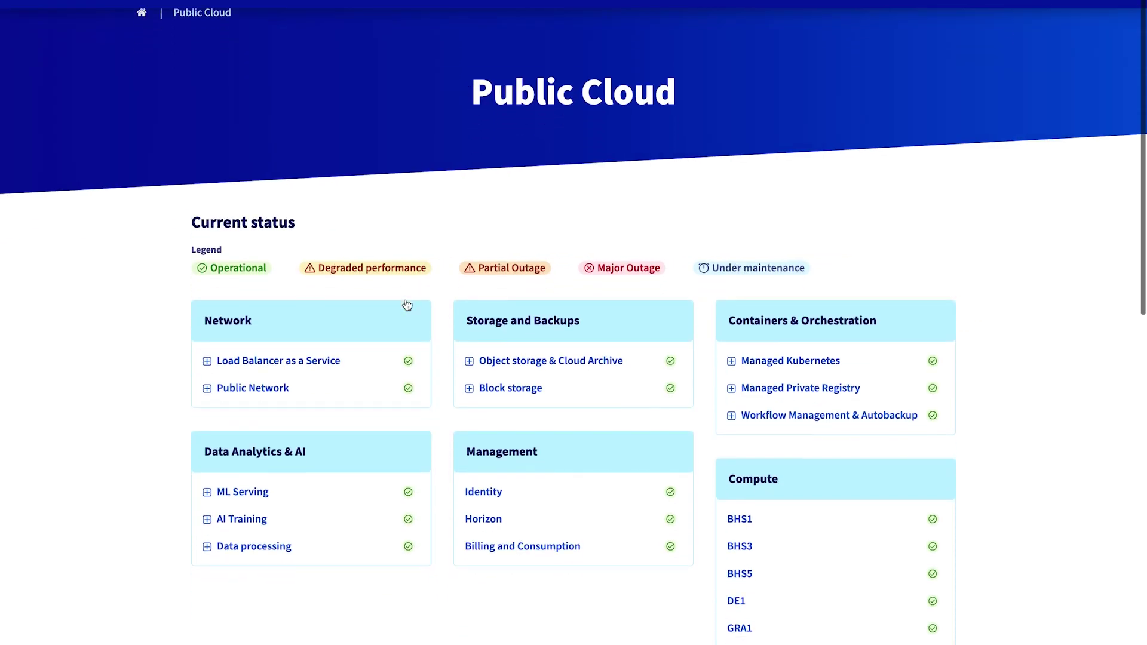
pyautogui.click(250, 450)
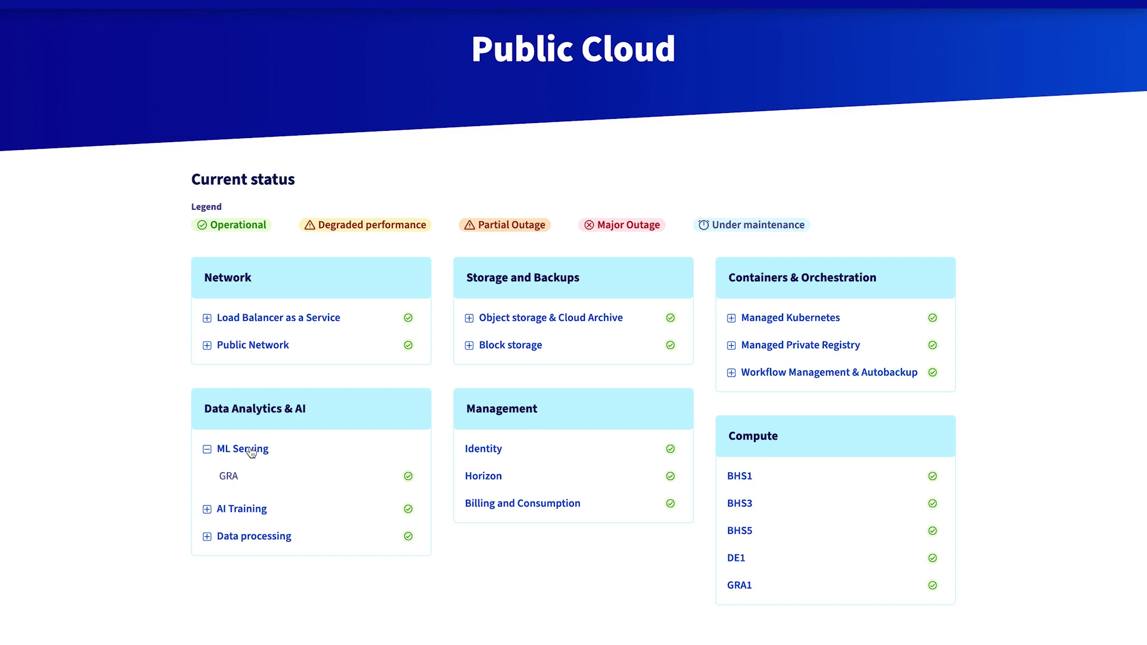
pyautogui.click(249, 451)
pyautogui.click(733, 321)
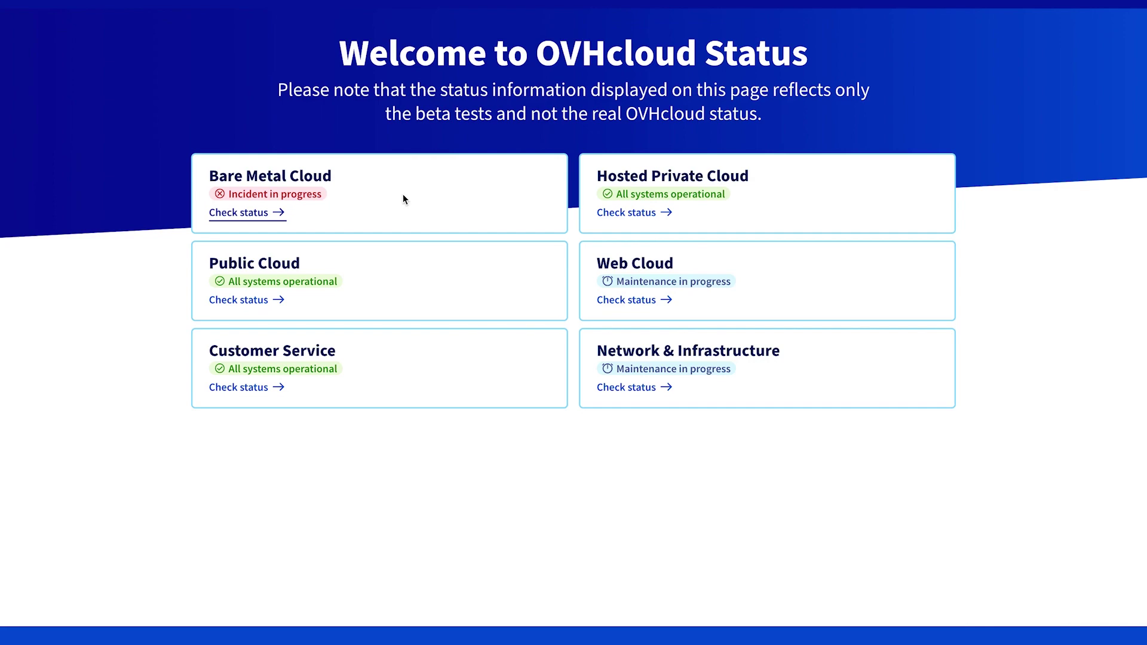
# On Bare Metal Cloud status, read the [BHS1] - Load balancer incident report, then return to current status.
pyautogui.click(404, 199)
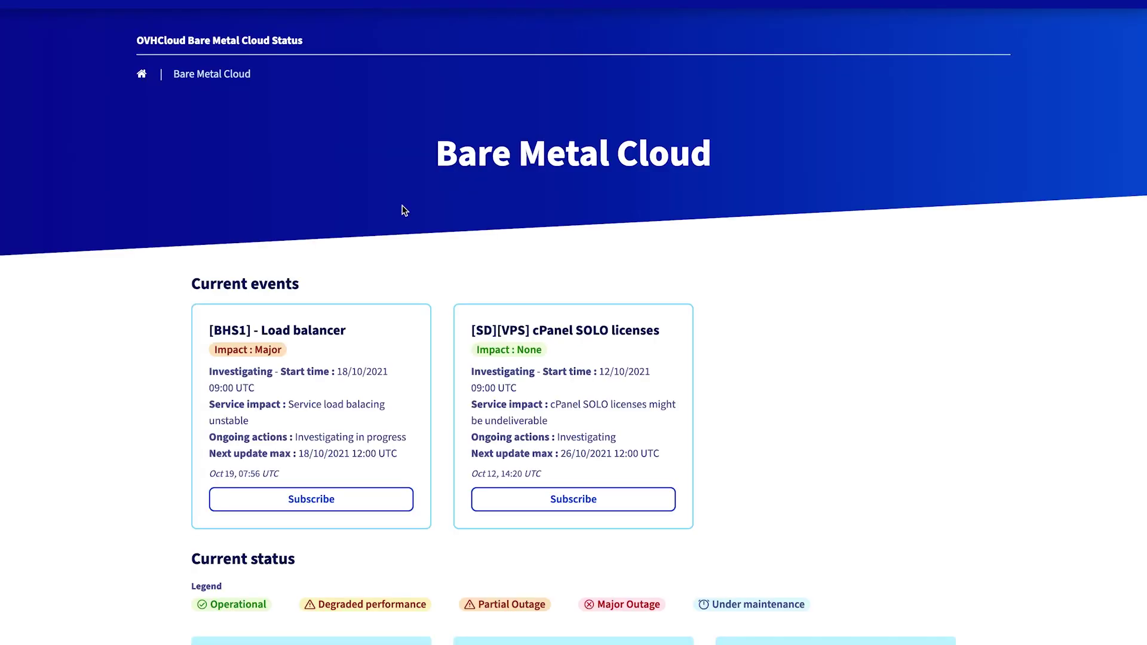
pyautogui.scroll(-2, 404, 210)
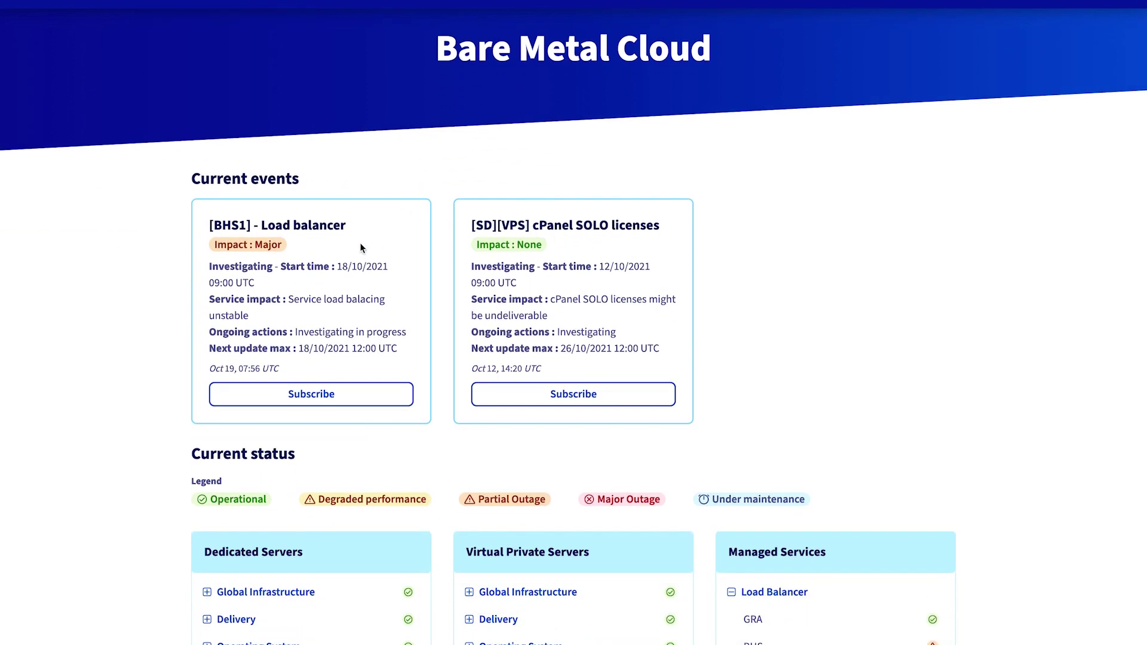
pyautogui.scroll(-3, 475, 425)
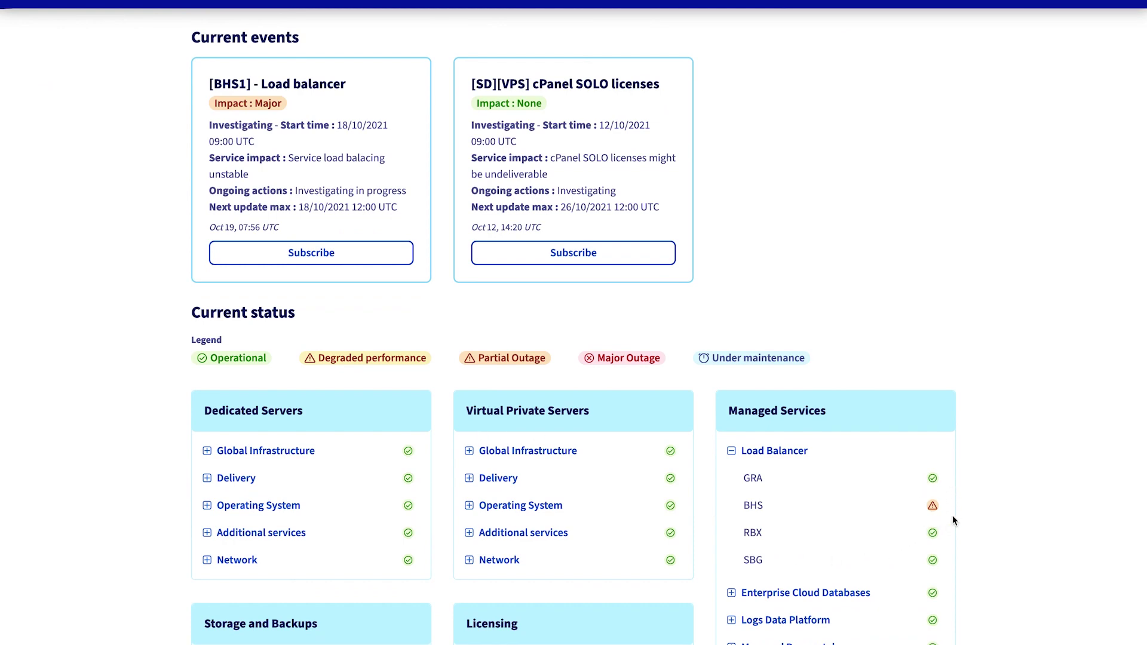
pyautogui.scroll(-4, 953, 518)
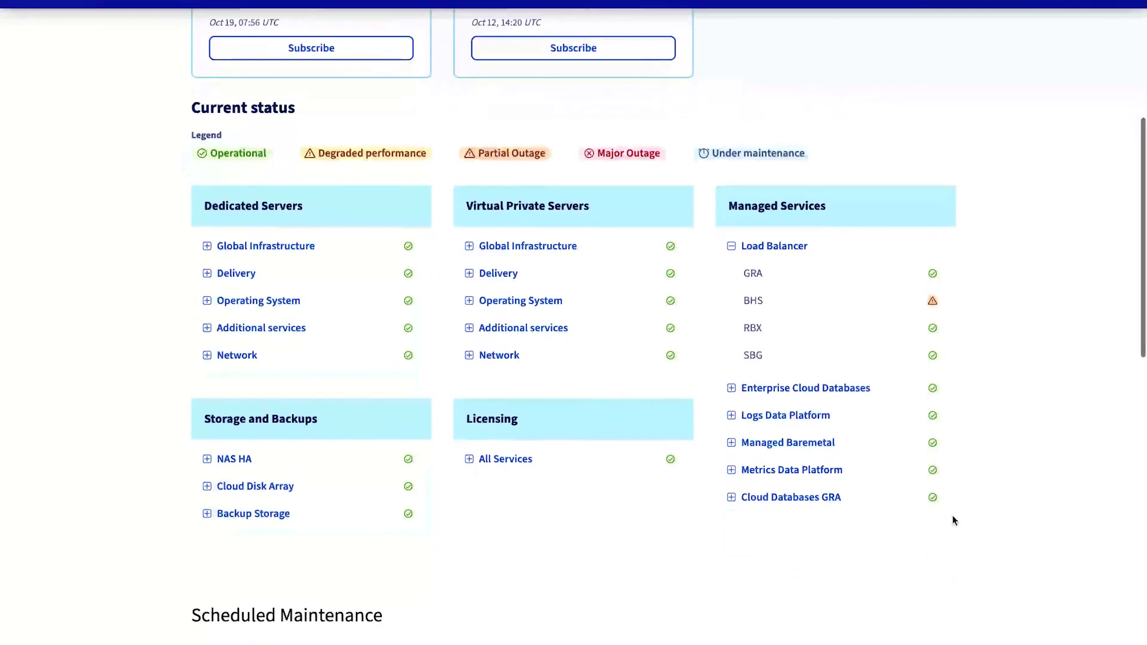
pyautogui.scroll(-4, 953, 520)
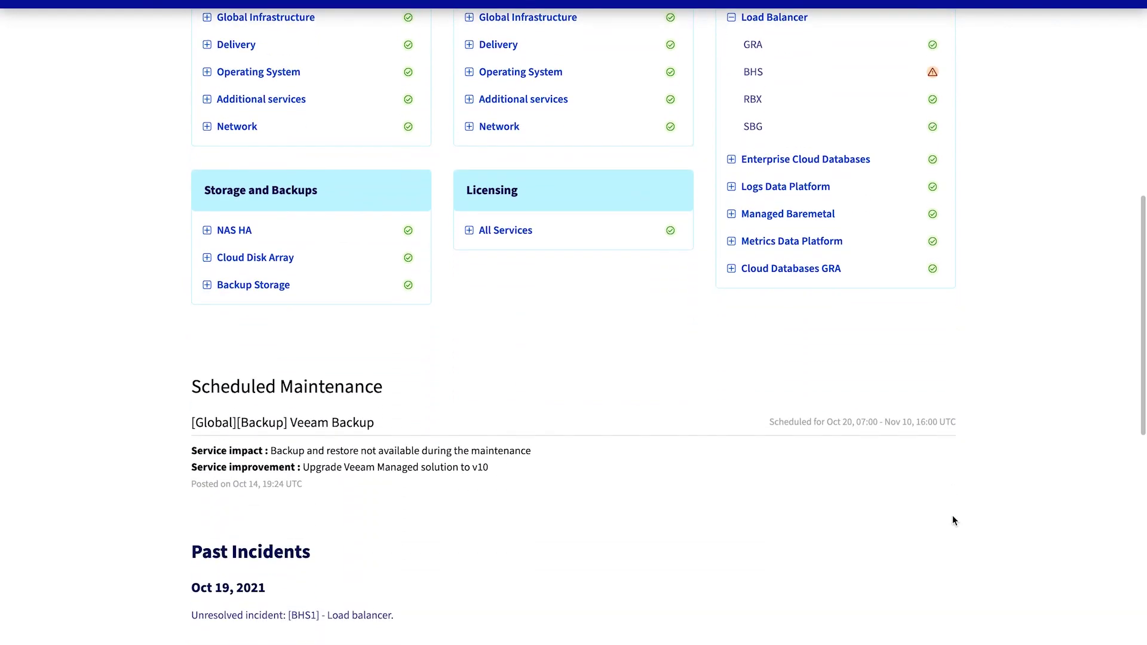
pyautogui.scroll(10, 953, 519)
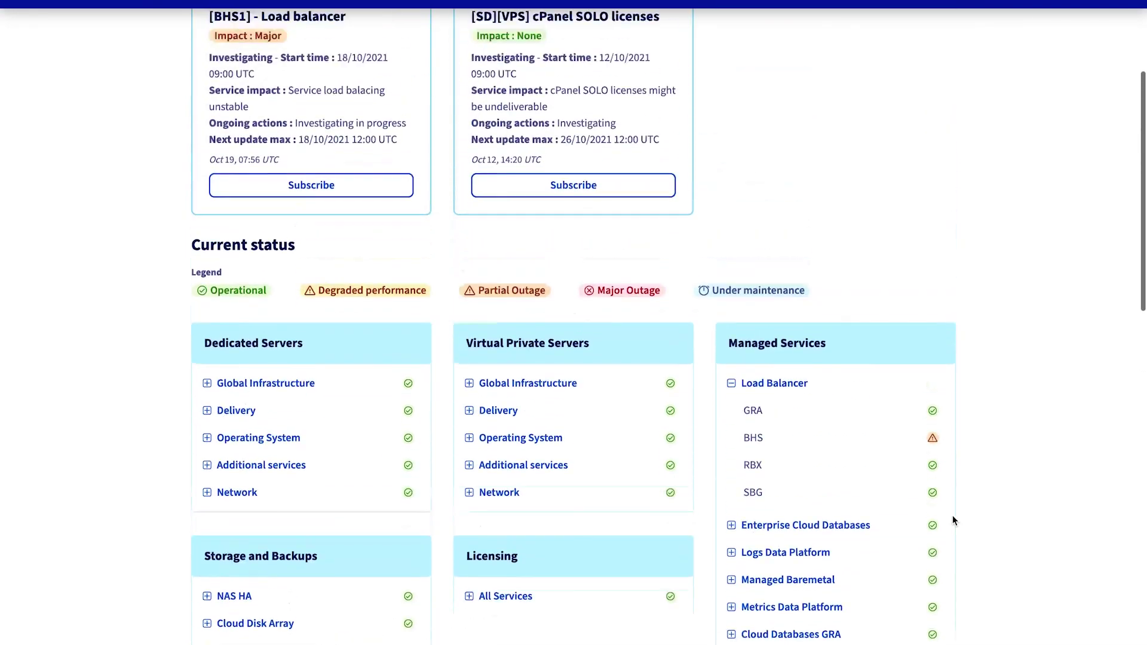
pyautogui.scroll(1, 952, 515)
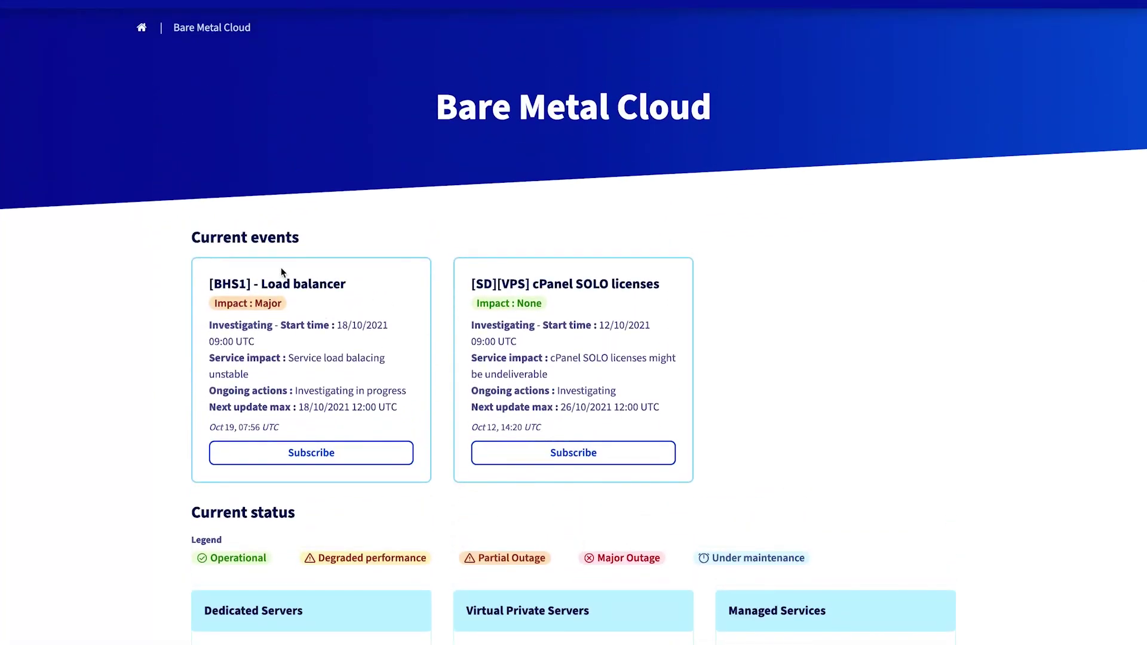
pyautogui.click(283, 284)
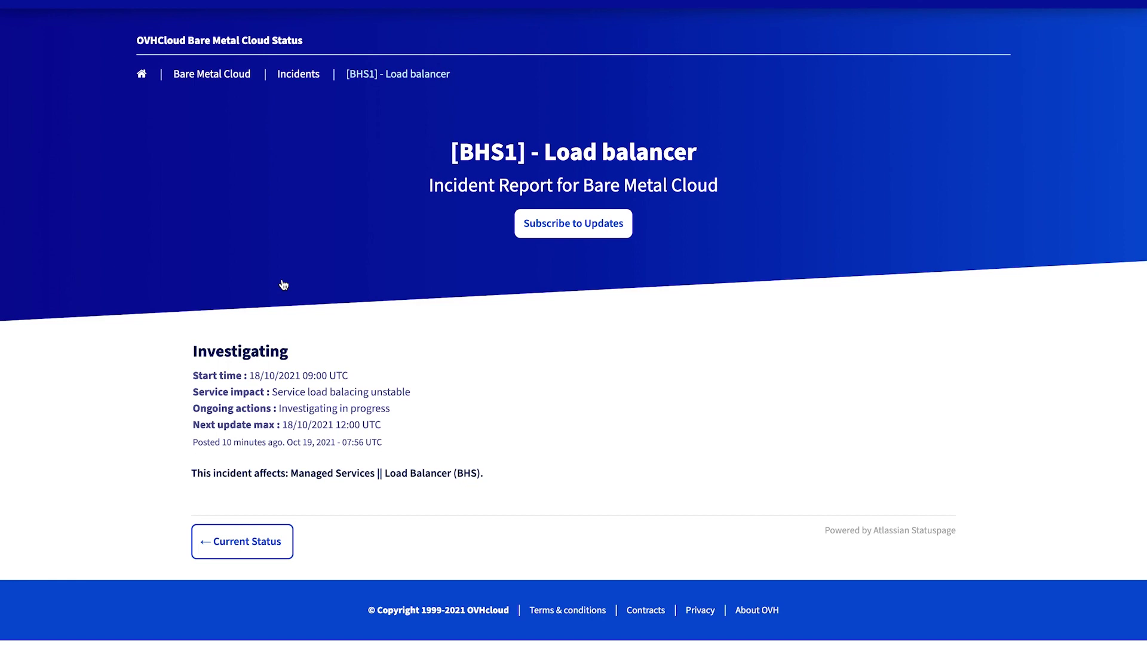
pyautogui.click(241, 552)
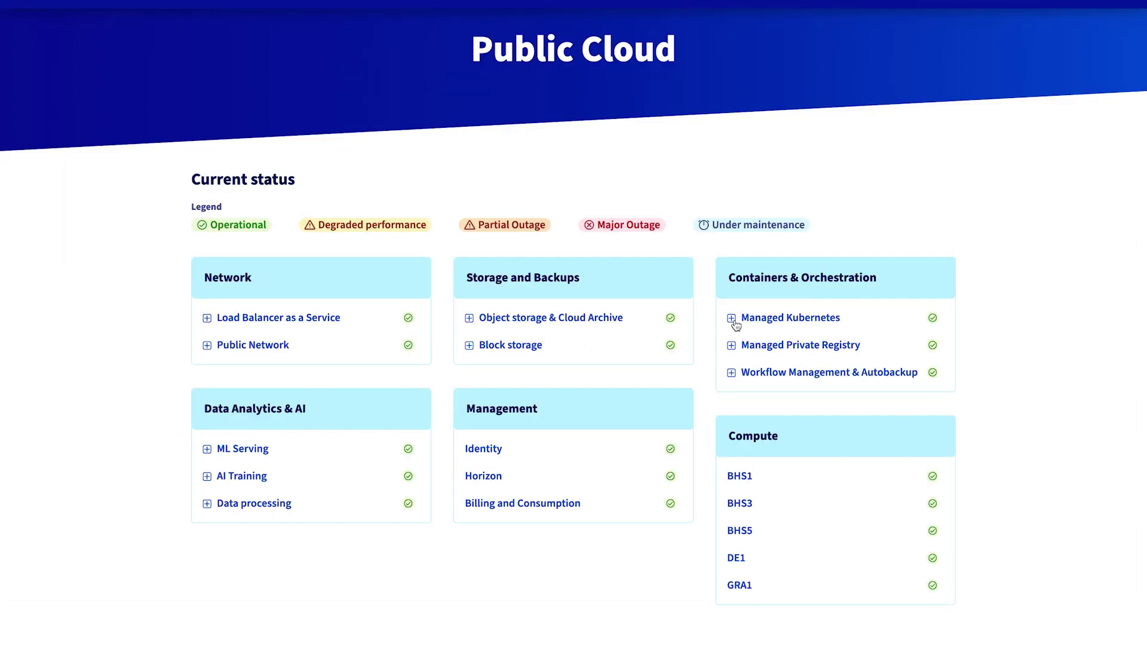
# Show Public Cloud incident history for May–July 2021 and expand Network || Load Balancer as a Service in the filter.
pyautogui.scroll(-9, 735, 325)
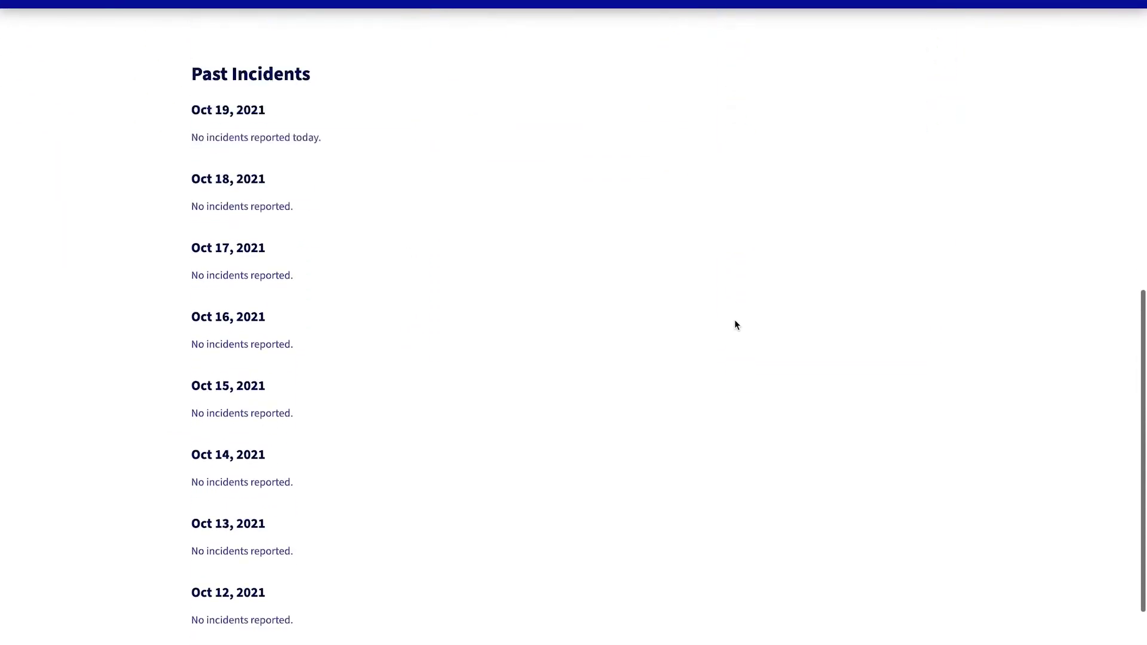
pyautogui.scroll(-3, 735, 326)
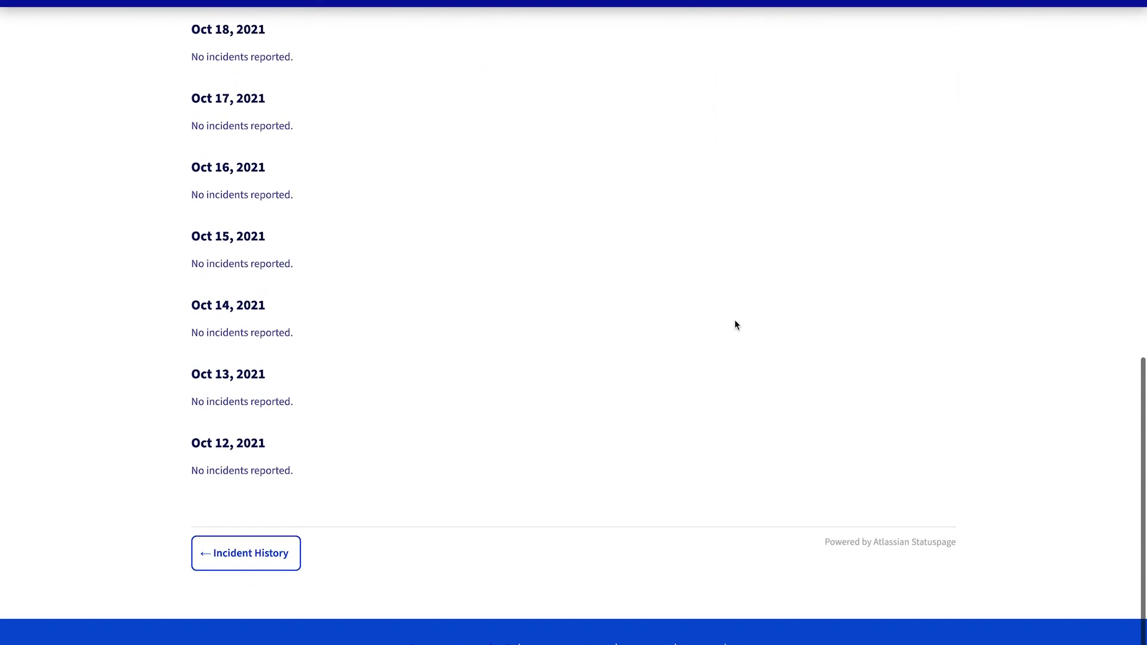
pyautogui.click(289, 555)
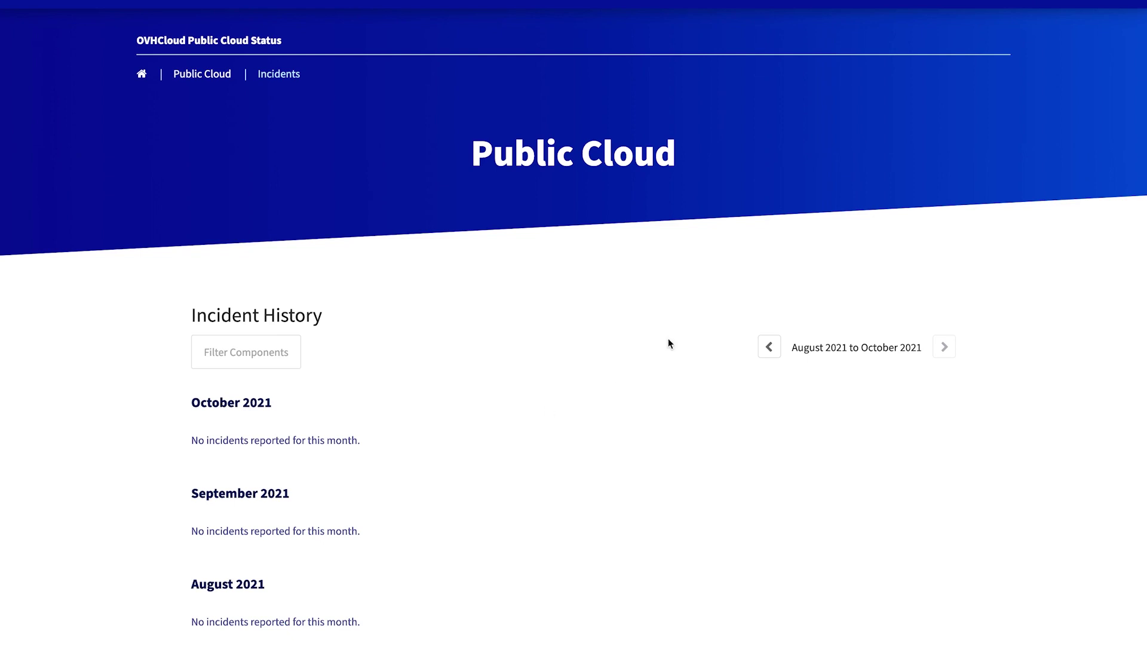
pyautogui.click(770, 348)
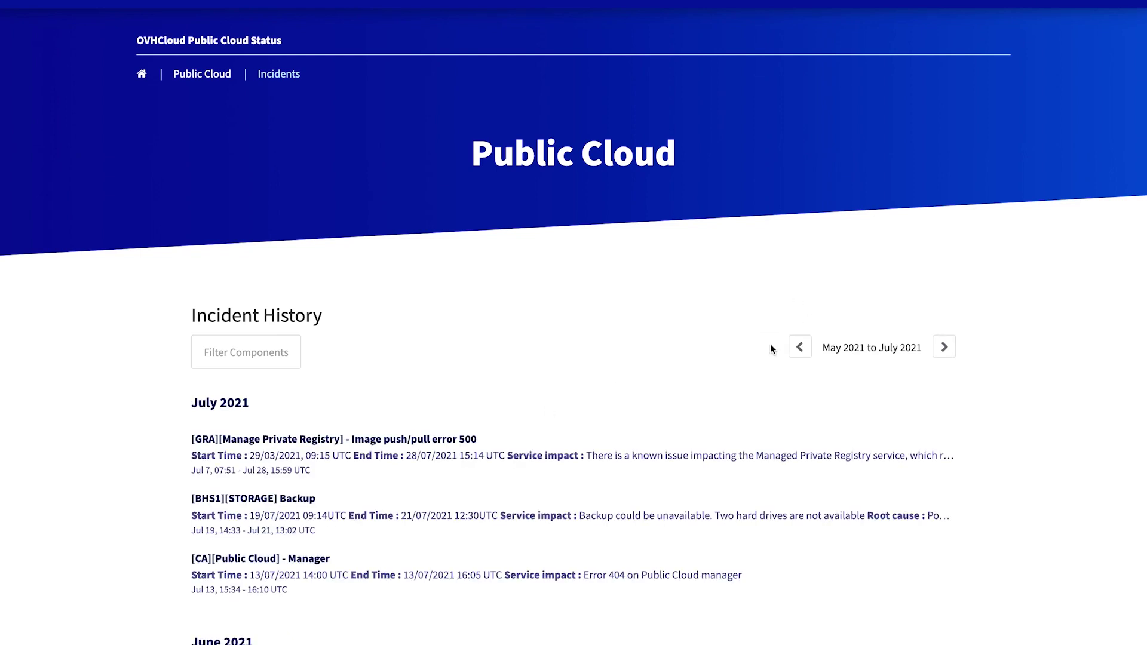
pyautogui.click(279, 348)
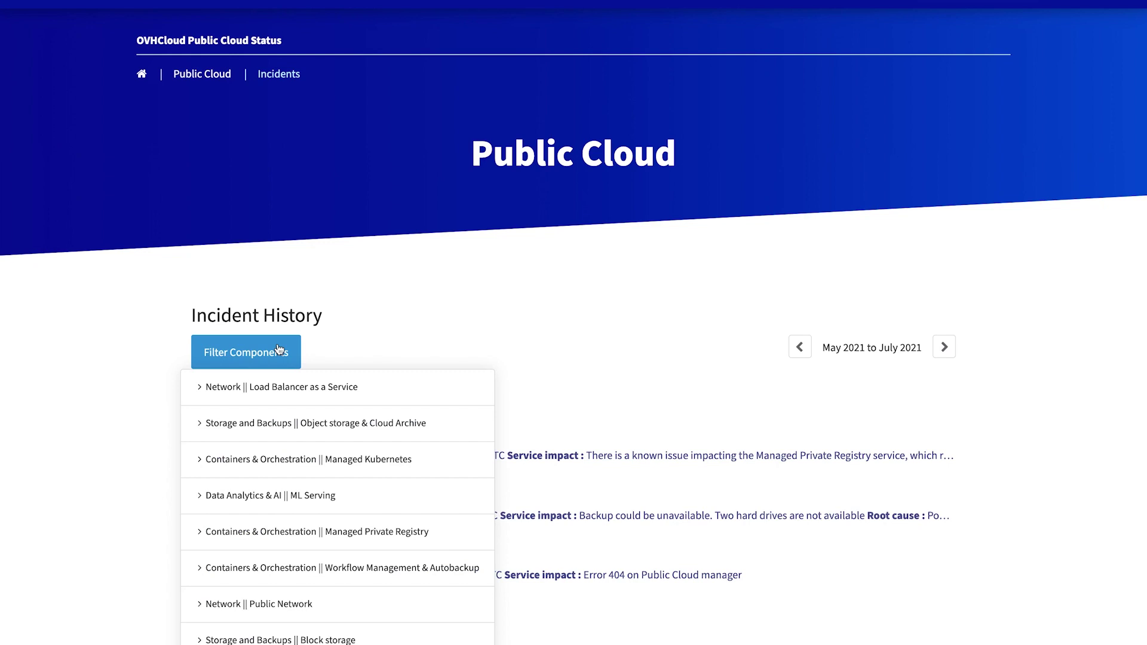
pyautogui.click(242, 388)
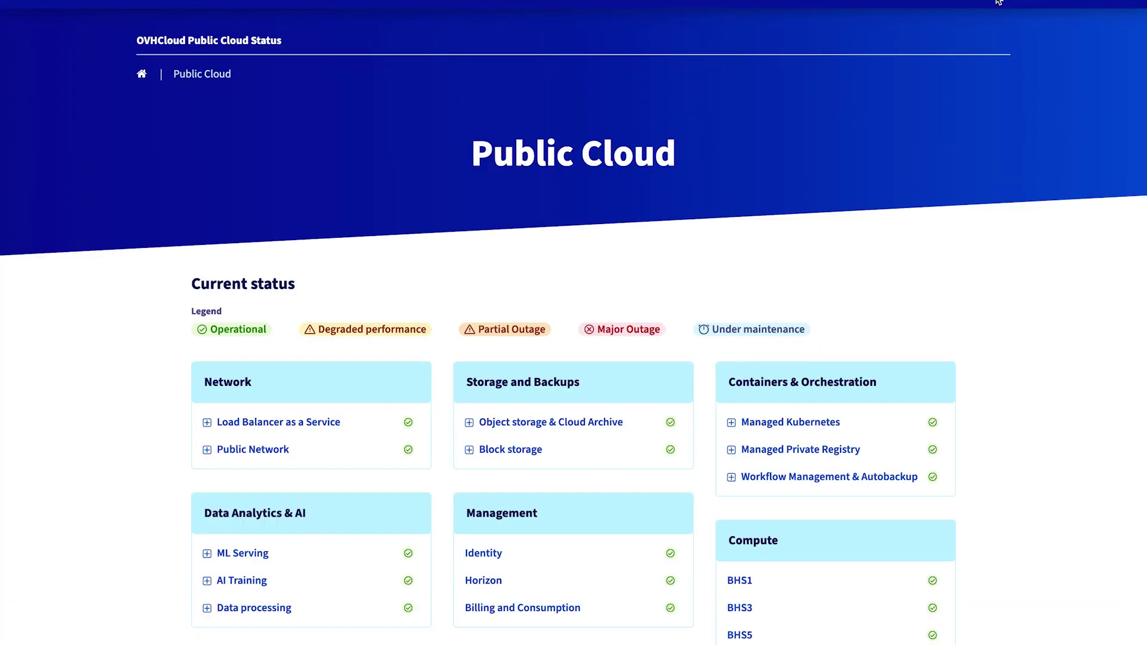
# Review the SMS, Slack, webhook and Atom/RSS options, then subscribe with the subscriber's email address.
pyautogui.click(999, 2)
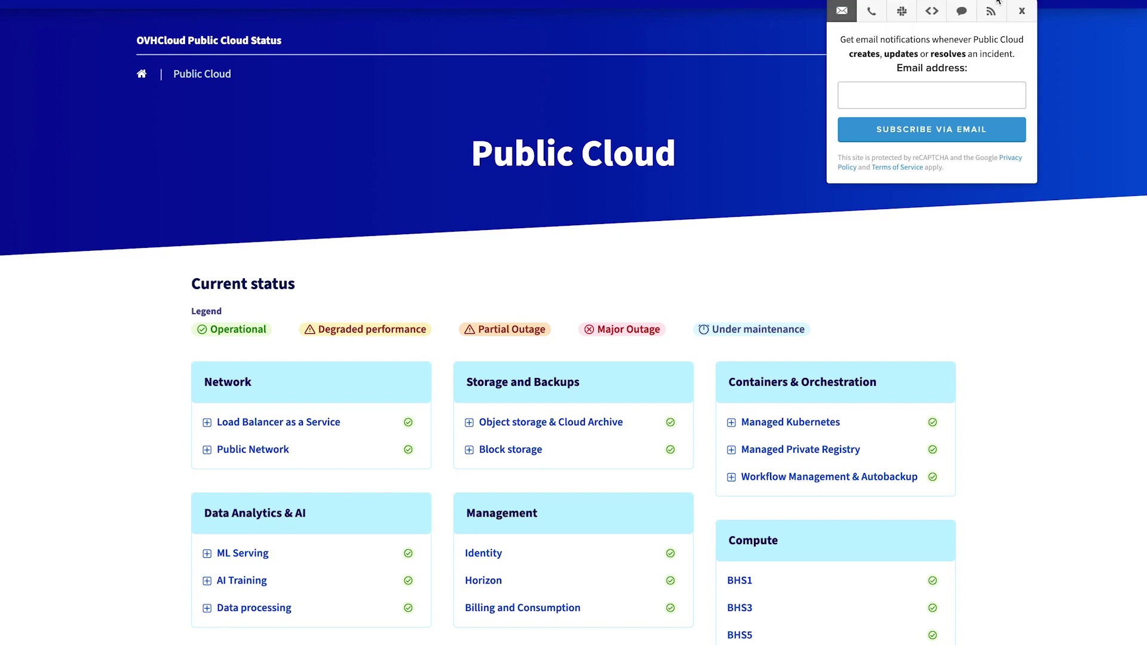
pyautogui.click(877, 14)
pyautogui.click(902, 14)
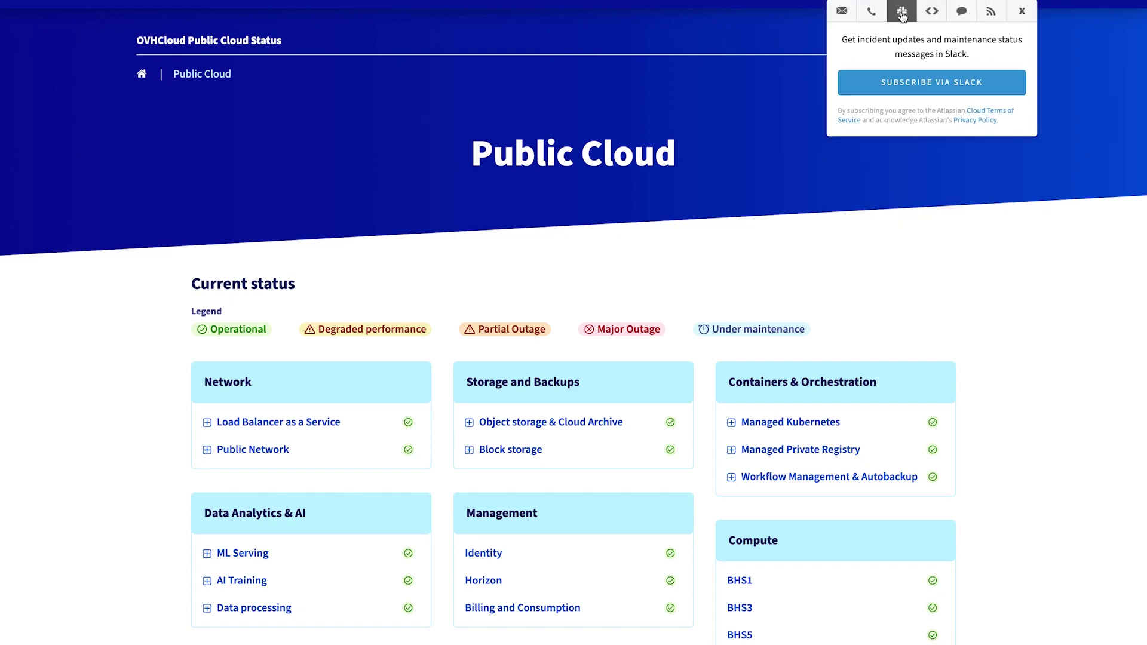
pyautogui.click(929, 18)
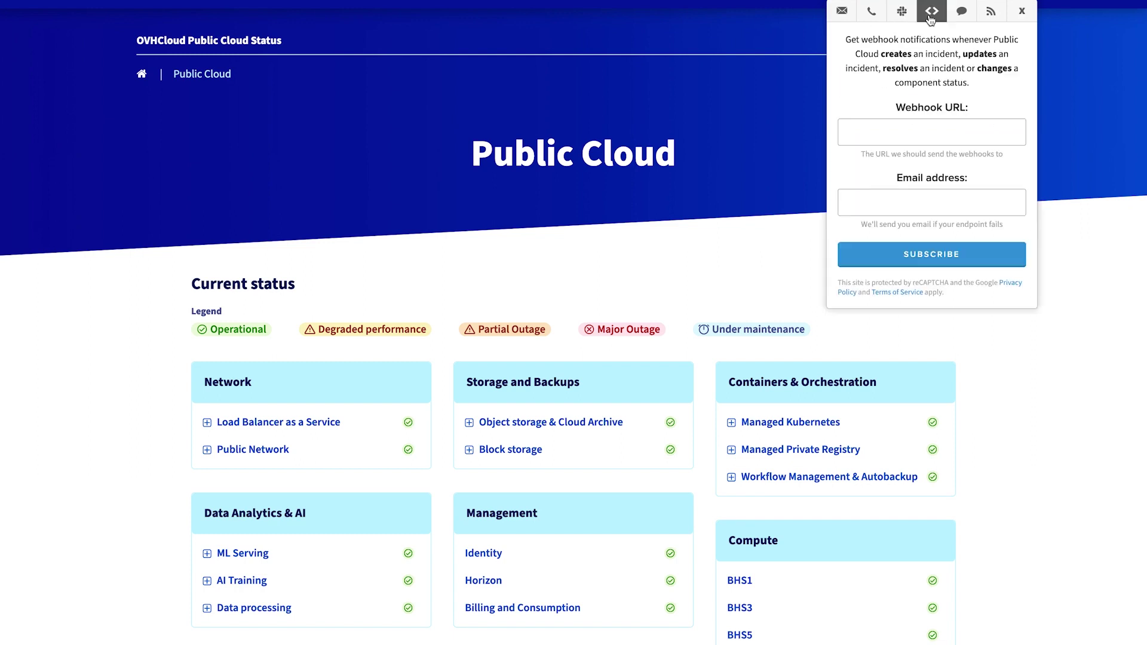
pyautogui.click(993, 17)
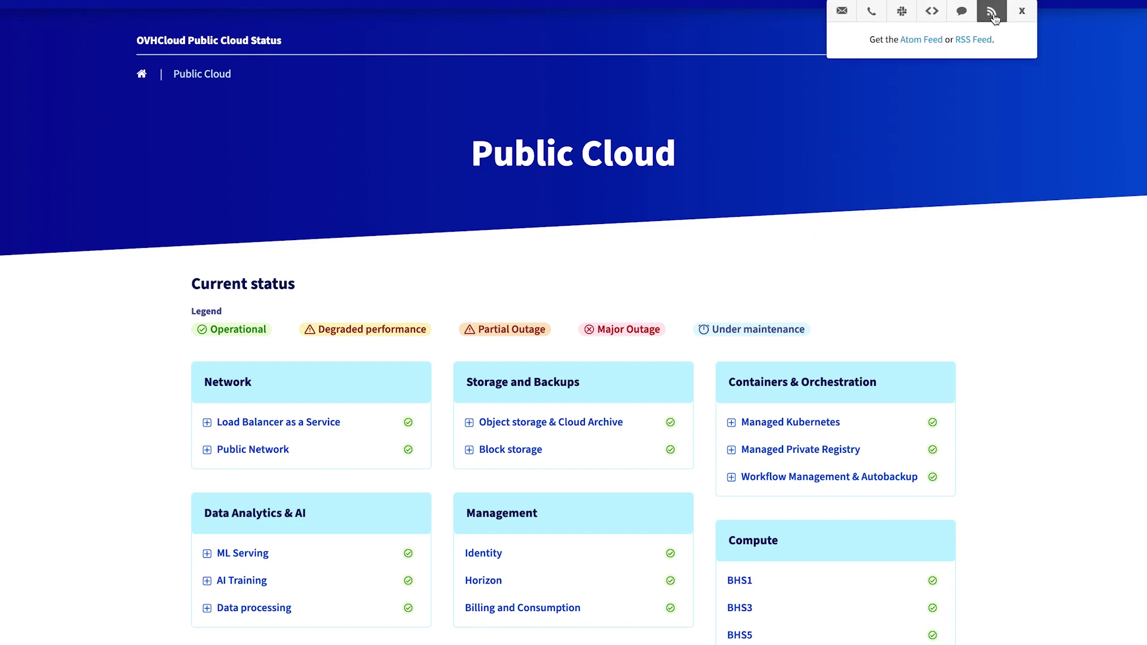
pyautogui.click(845, 18)
pyautogui.click(886, 94)
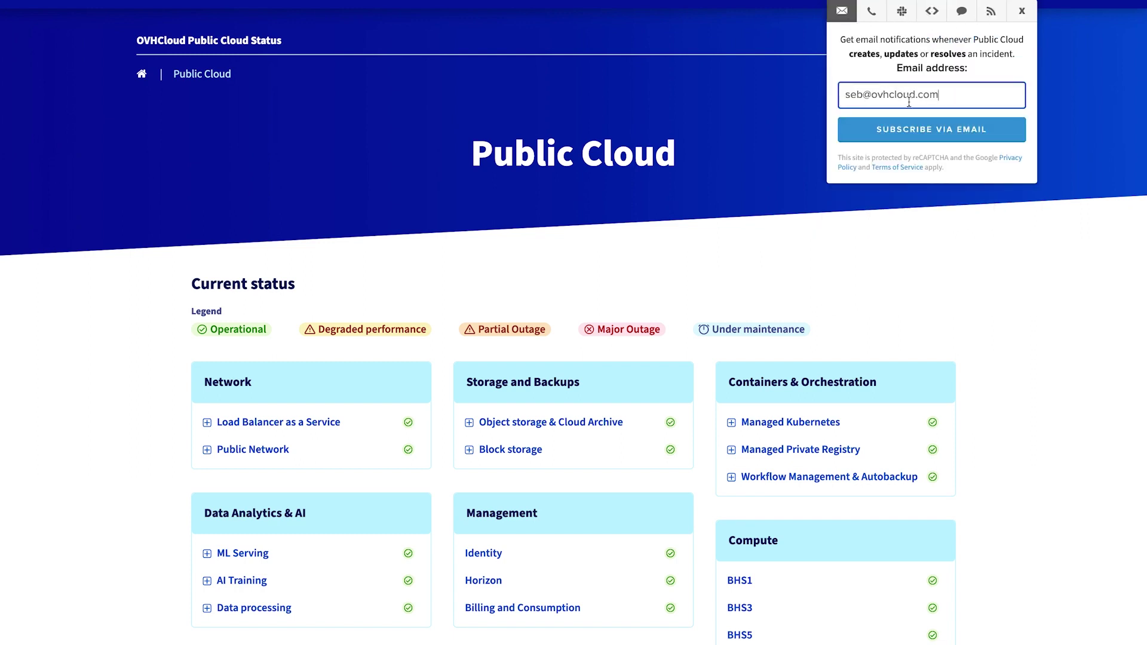
pyautogui.click(913, 138)
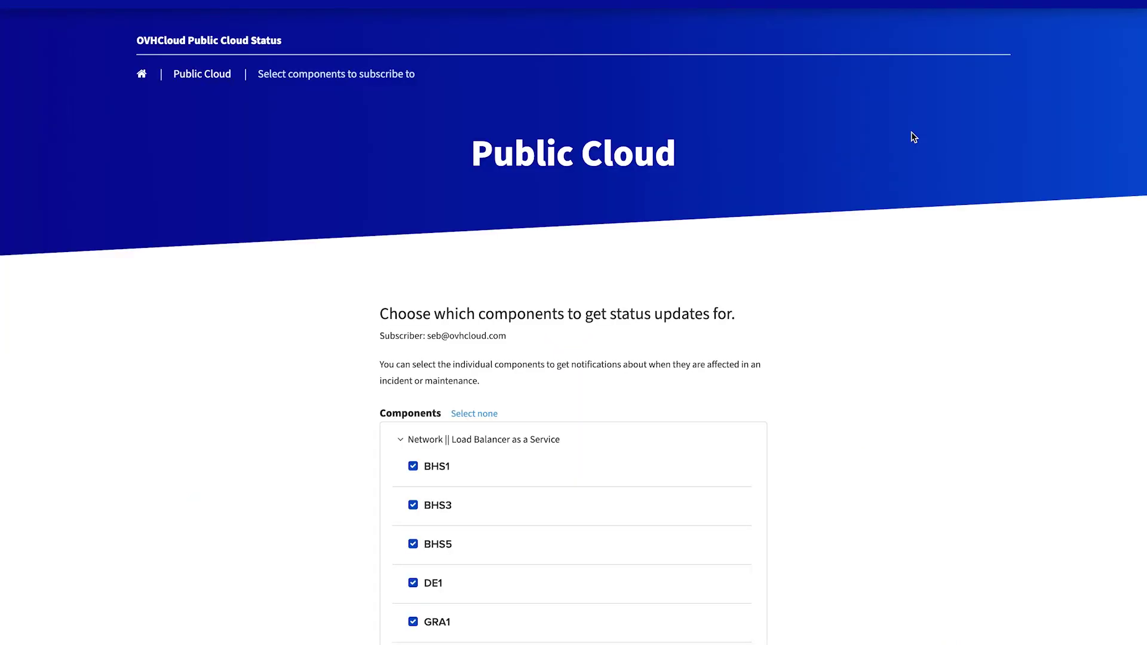
# Limit the subscription to the DE1 component only and save it.
pyautogui.scroll(-3, 496, 505)
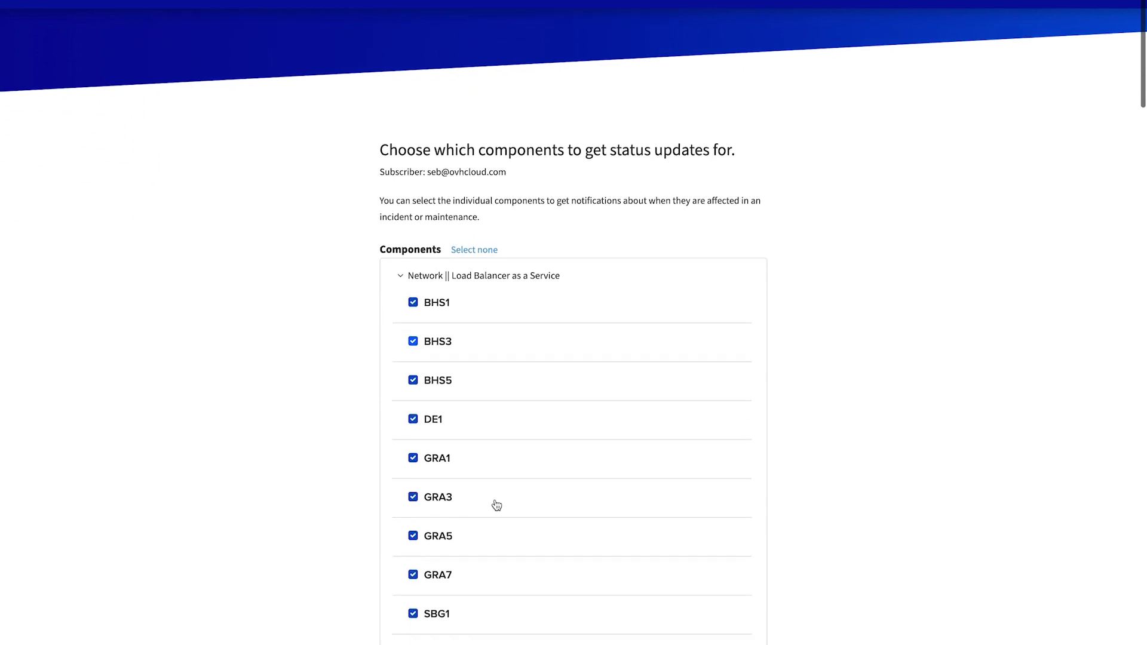
pyautogui.click(474, 249)
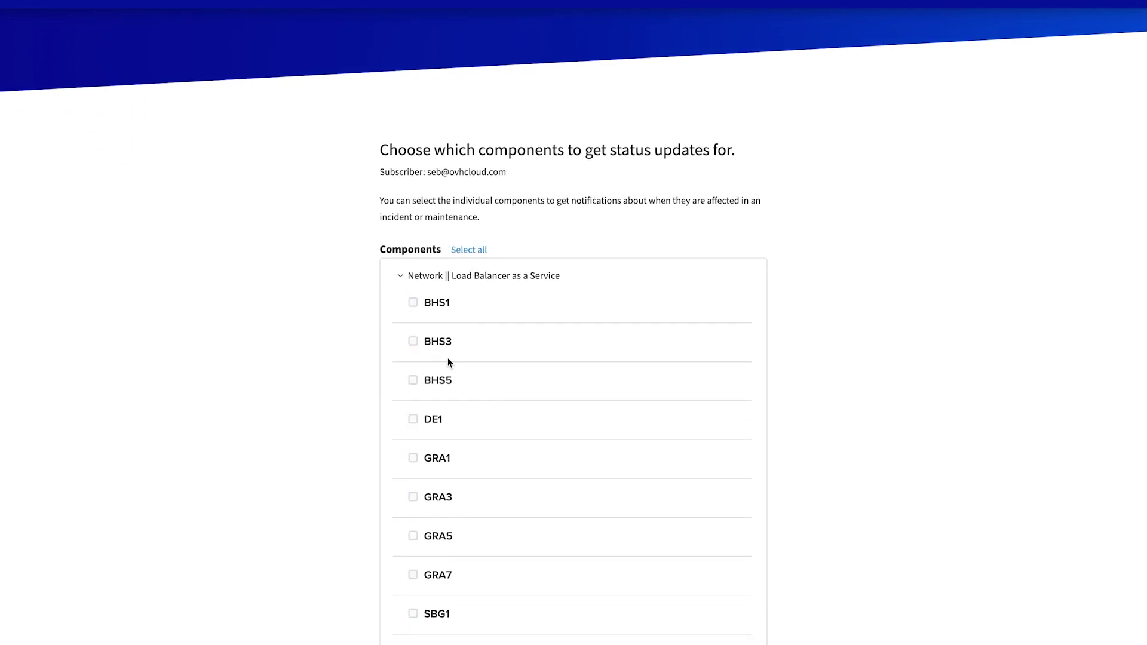
pyautogui.click(413, 420)
pyautogui.scroll(-10, 416, 423)
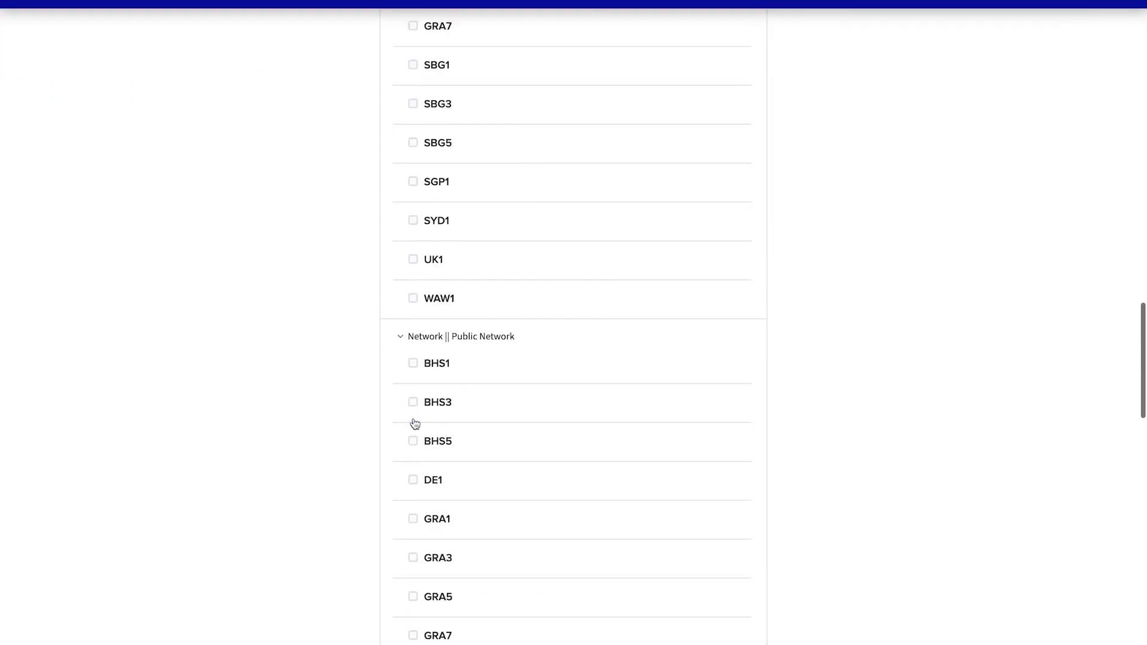
pyautogui.scroll(-15, 415, 423)
pyautogui.click(748, 468)
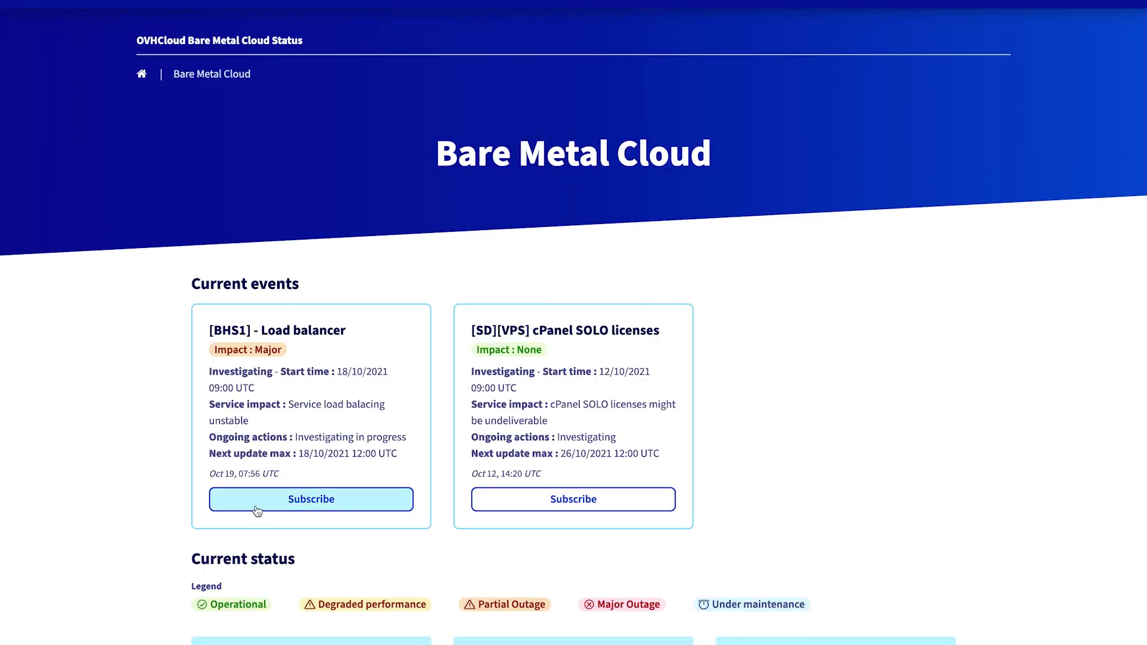
# Subscribe to [BHS1] - Load balancer incident updates using the pre-filled email address.
pyautogui.click(257, 508)
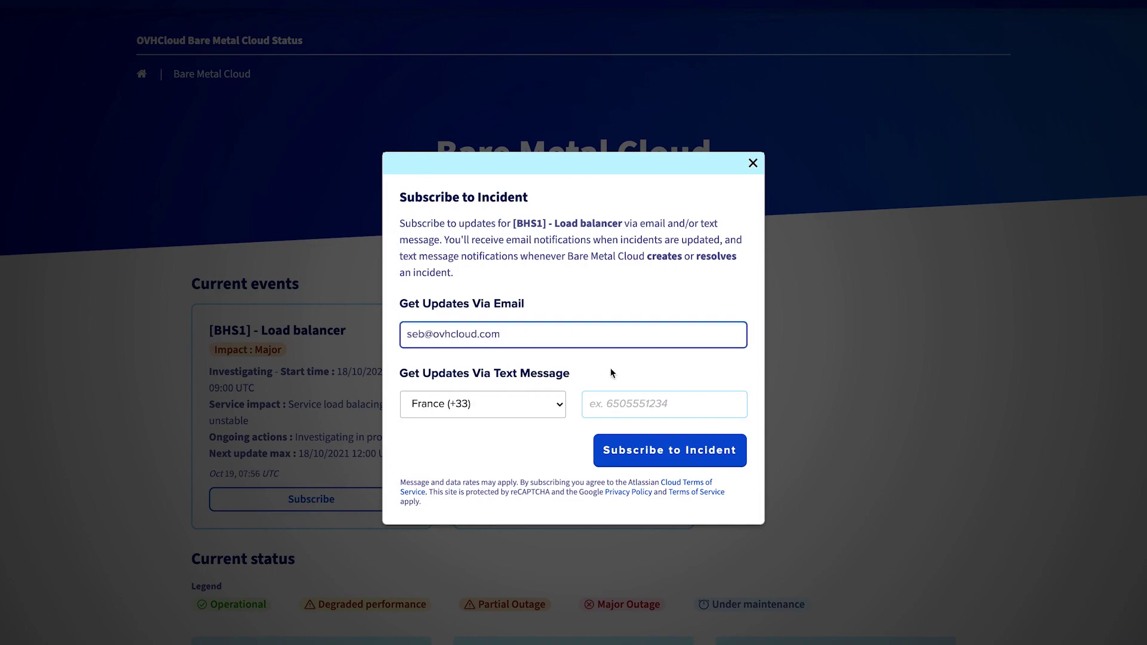
pyautogui.click(633, 454)
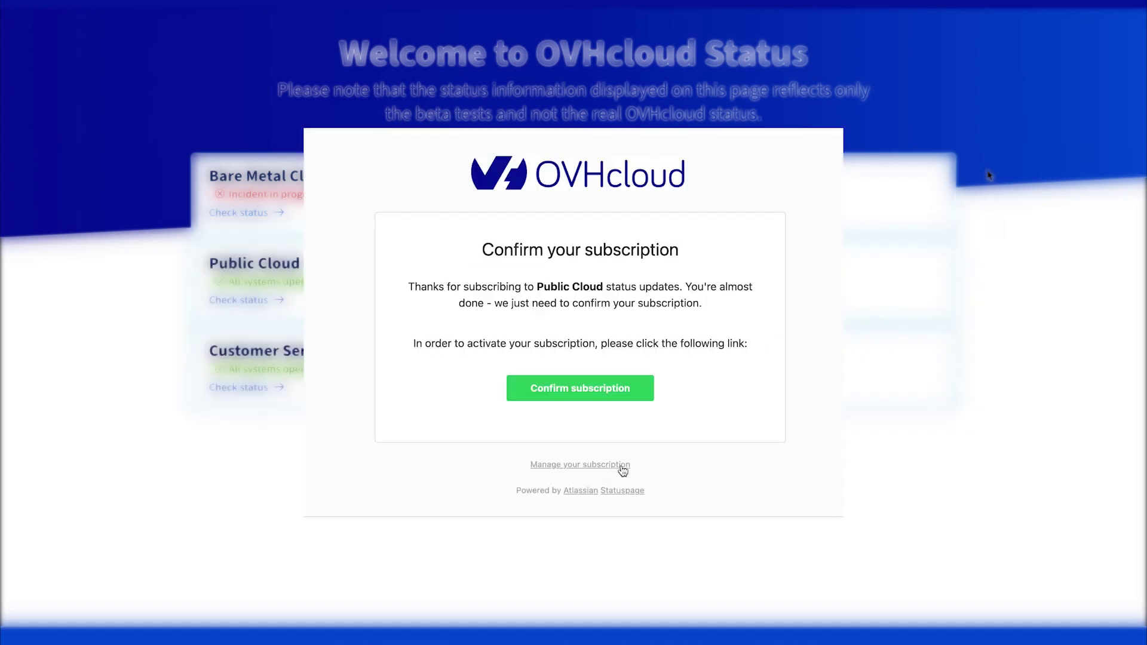
# Narrow the Public Cloud subscription to BHS3, DE1 and block storage DE1, and save it.
pyautogui.click(621, 469)
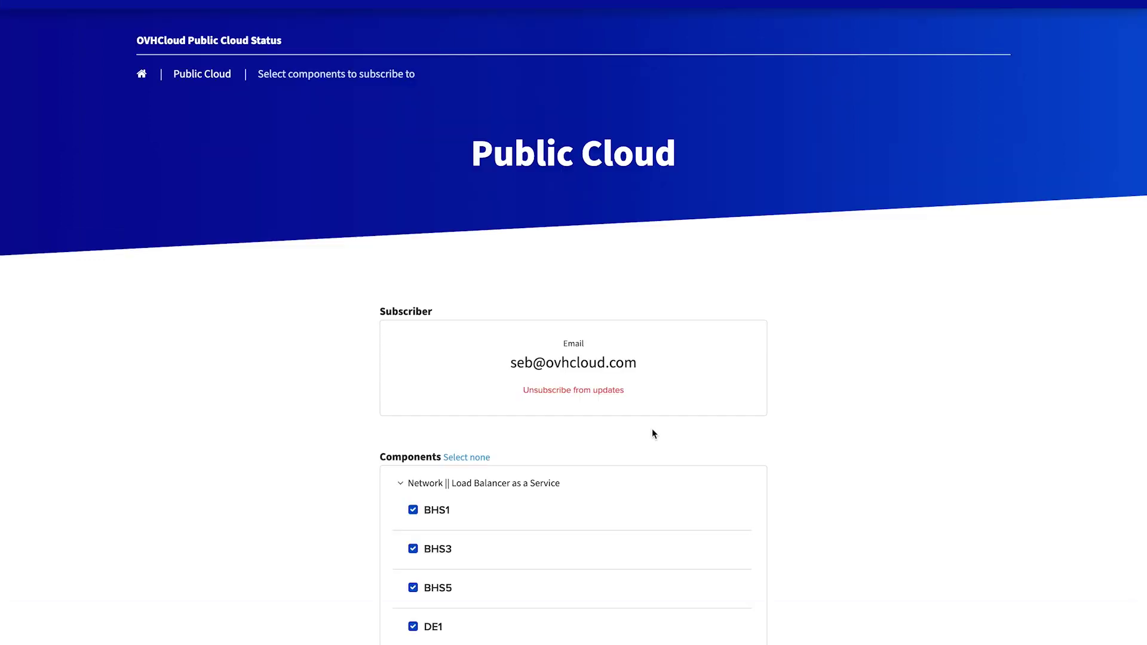
pyautogui.scroll(-3, 652, 433)
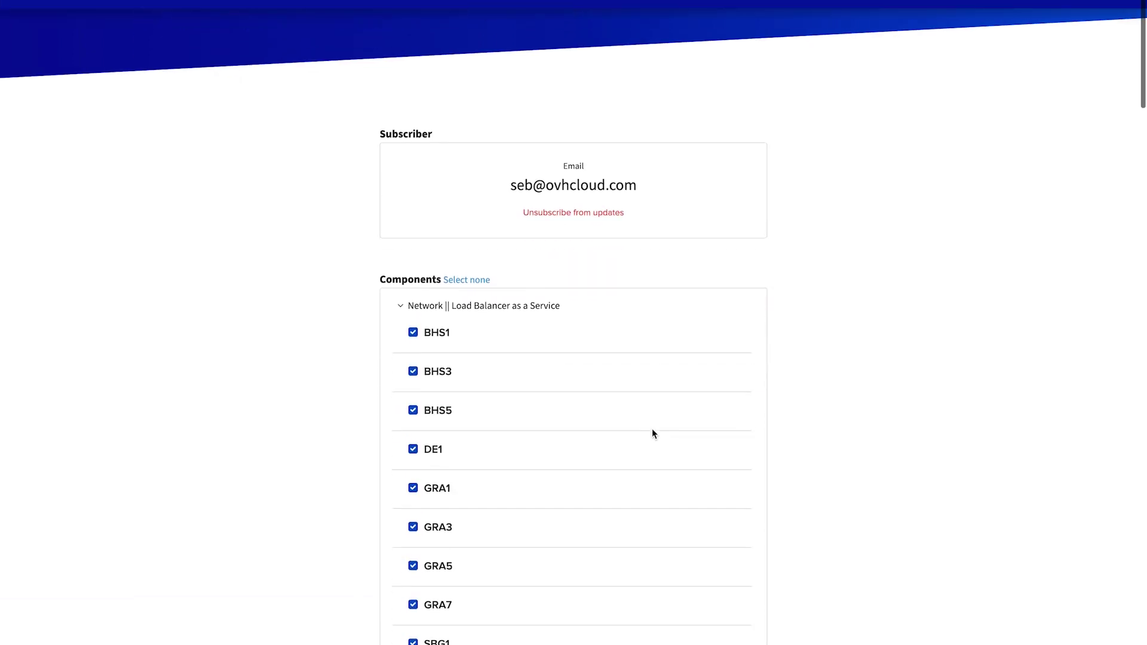
pyautogui.click(483, 279)
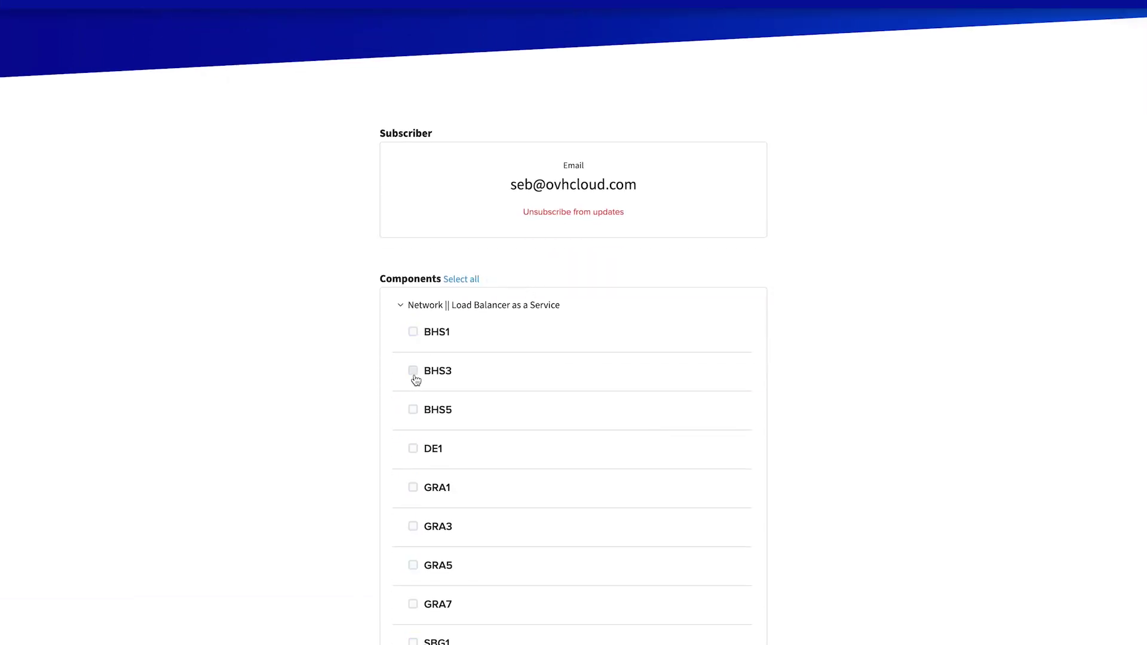
pyautogui.click(414, 372)
pyautogui.click(414, 448)
pyautogui.scroll(-6, 414, 453)
pyautogui.scroll(-20, 413, 453)
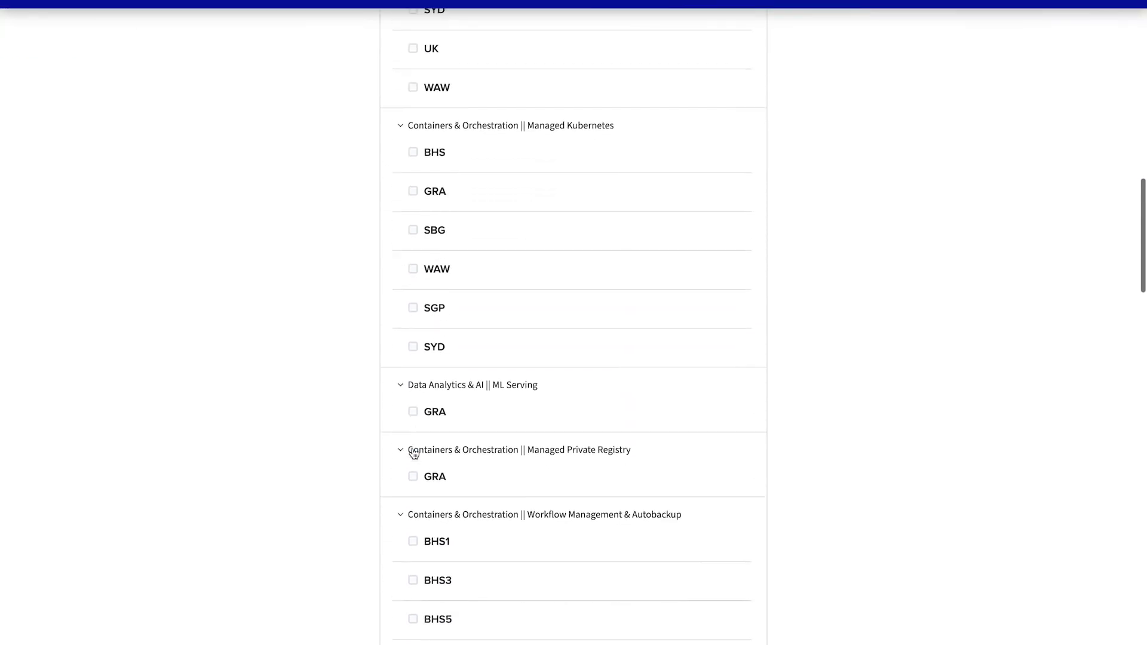
pyautogui.click(412, 429)
pyautogui.scroll(-15, 450, 518)
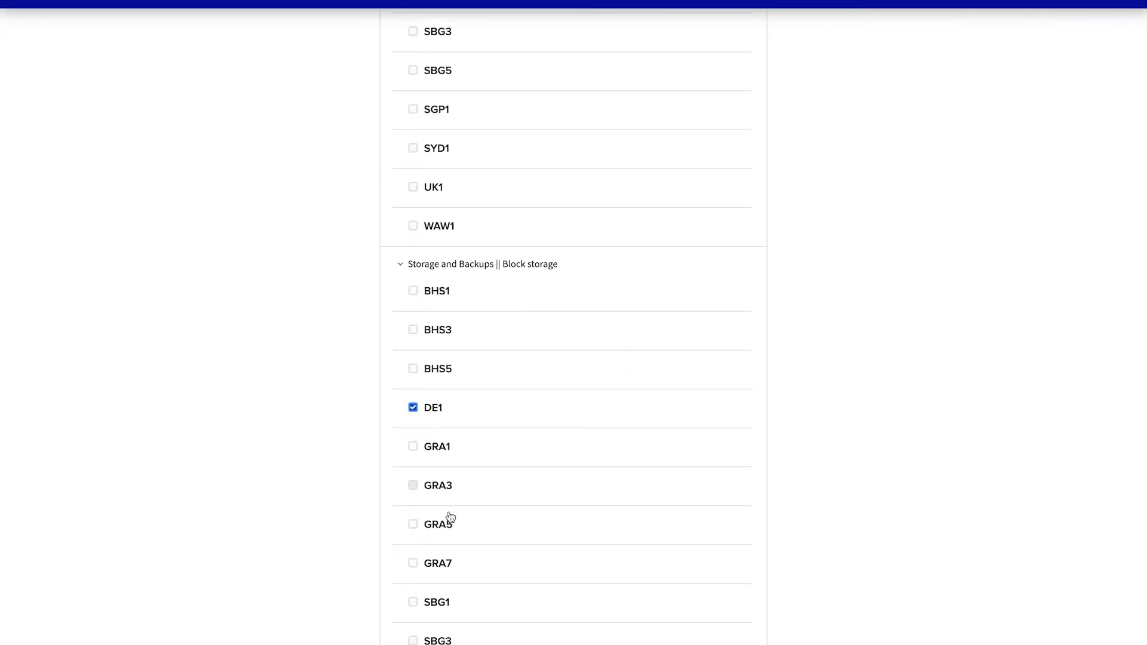
pyautogui.click(748, 467)
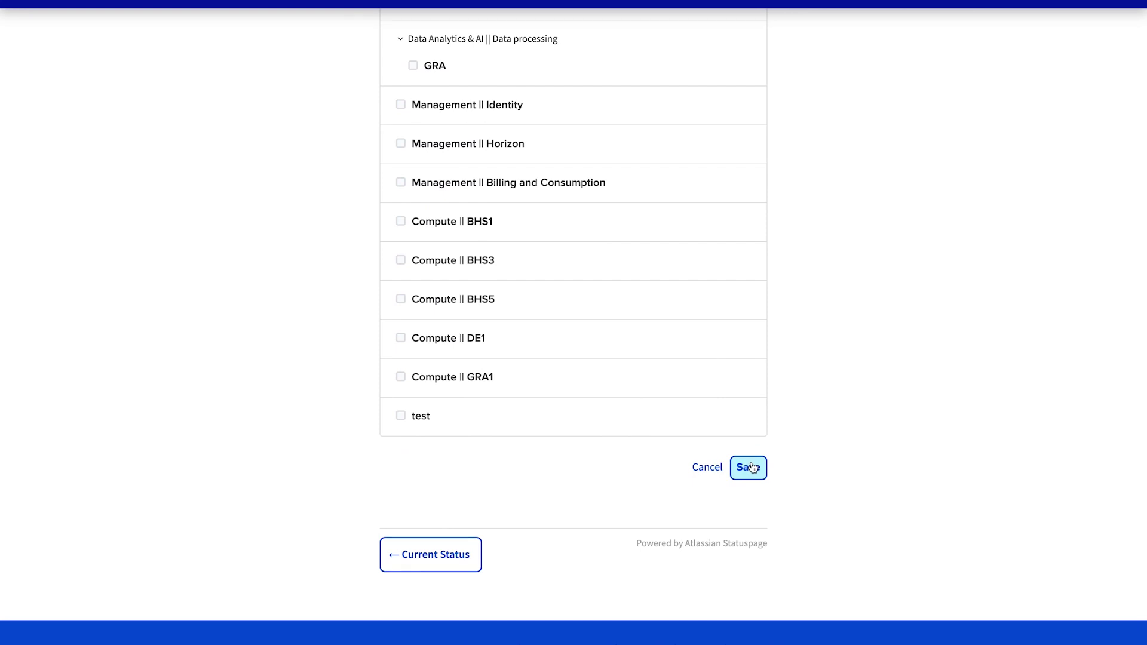
# Start unsubscribing from all Public Cloud updates.
pyautogui.scroll(10, 710, 237)
pyautogui.scroll(20, 709, 234)
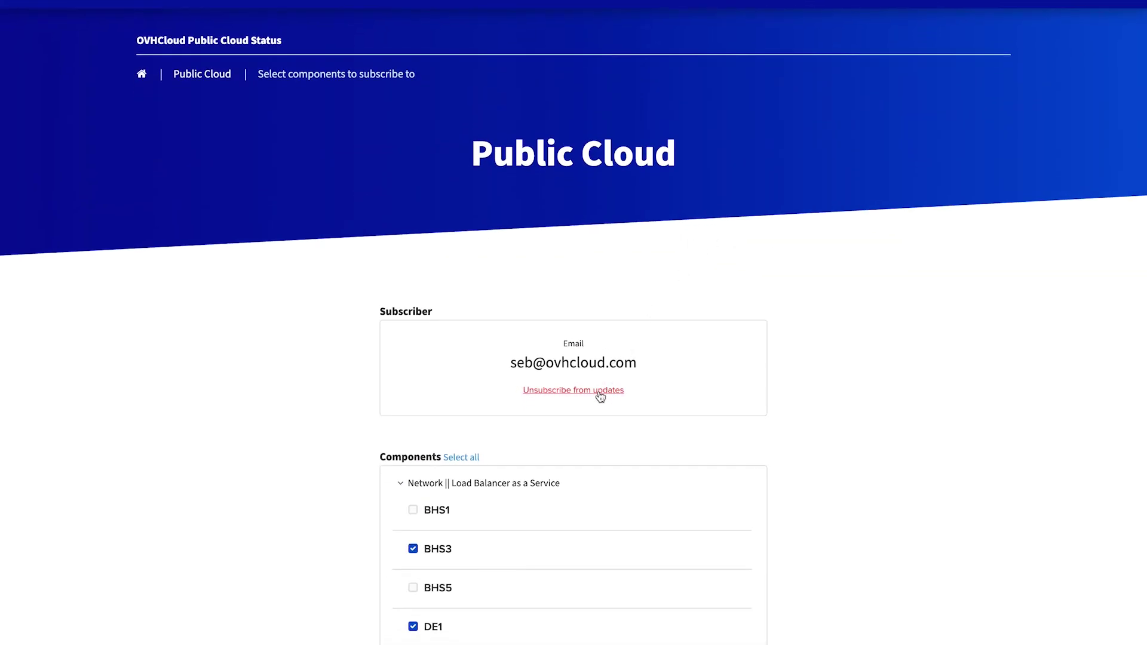
pyautogui.click(600, 392)
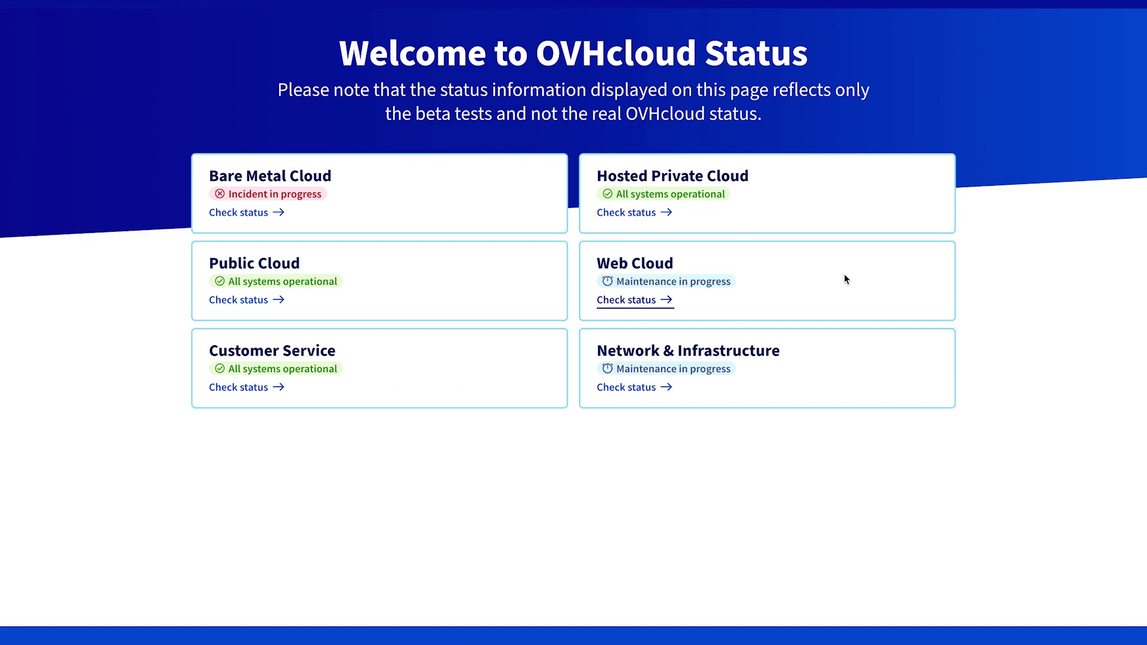
# Check Web Cloud status, view the French operator incidents map, then go to the Telecom Backlog Status dashboard.
pyautogui.click(845, 278)
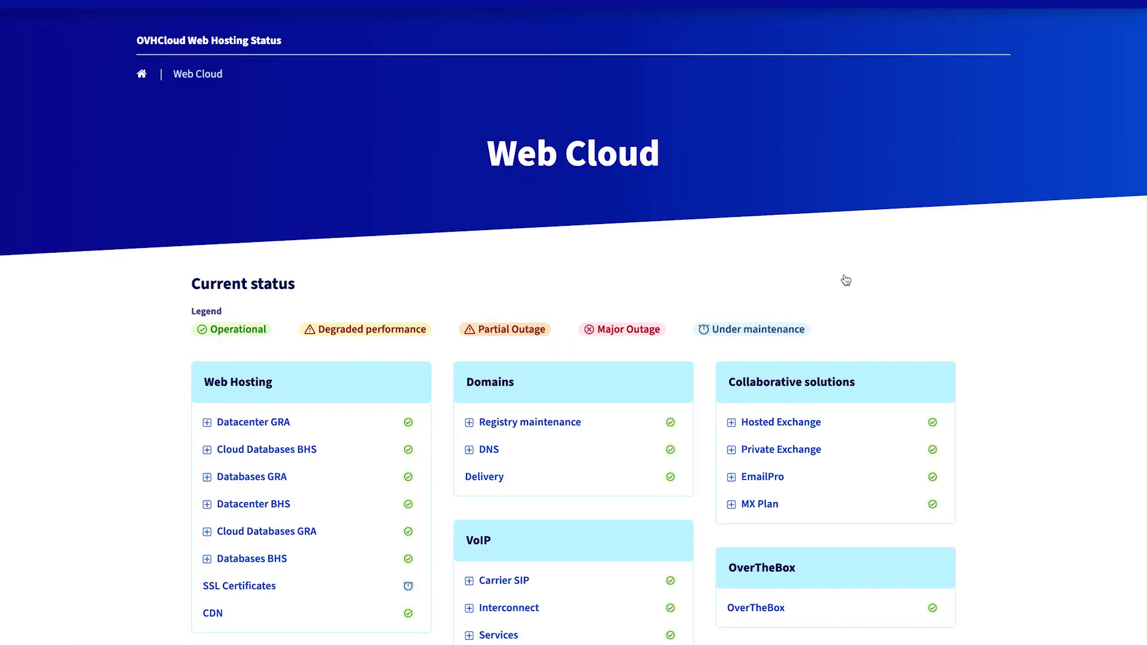
pyautogui.click(723, 2)
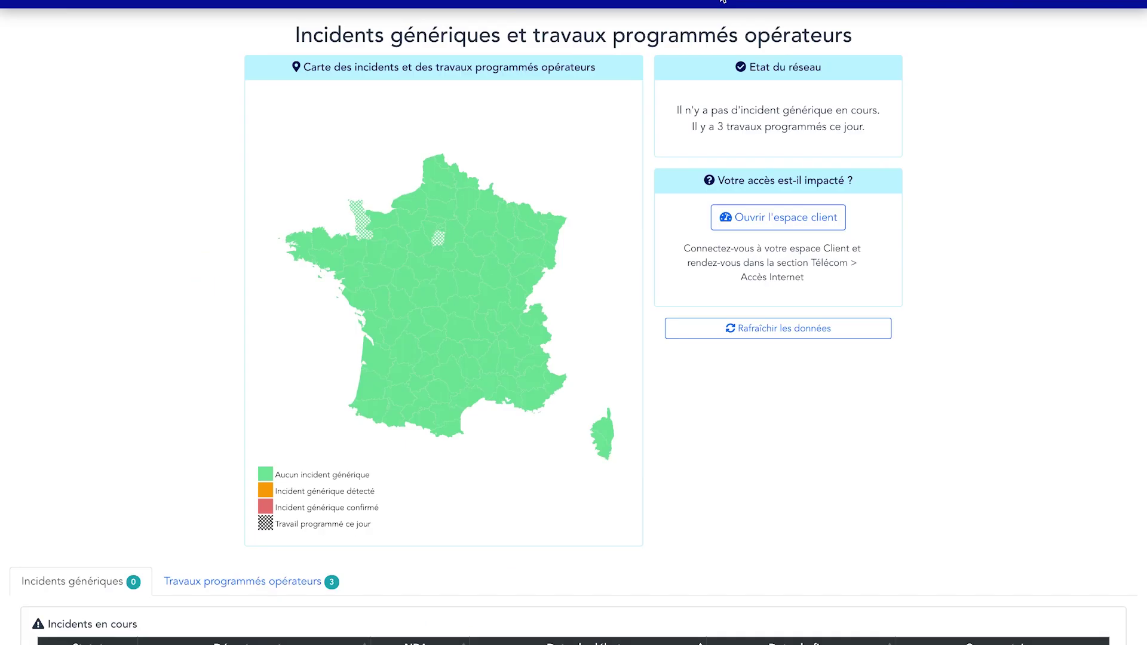
pyautogui.click(724, 1)
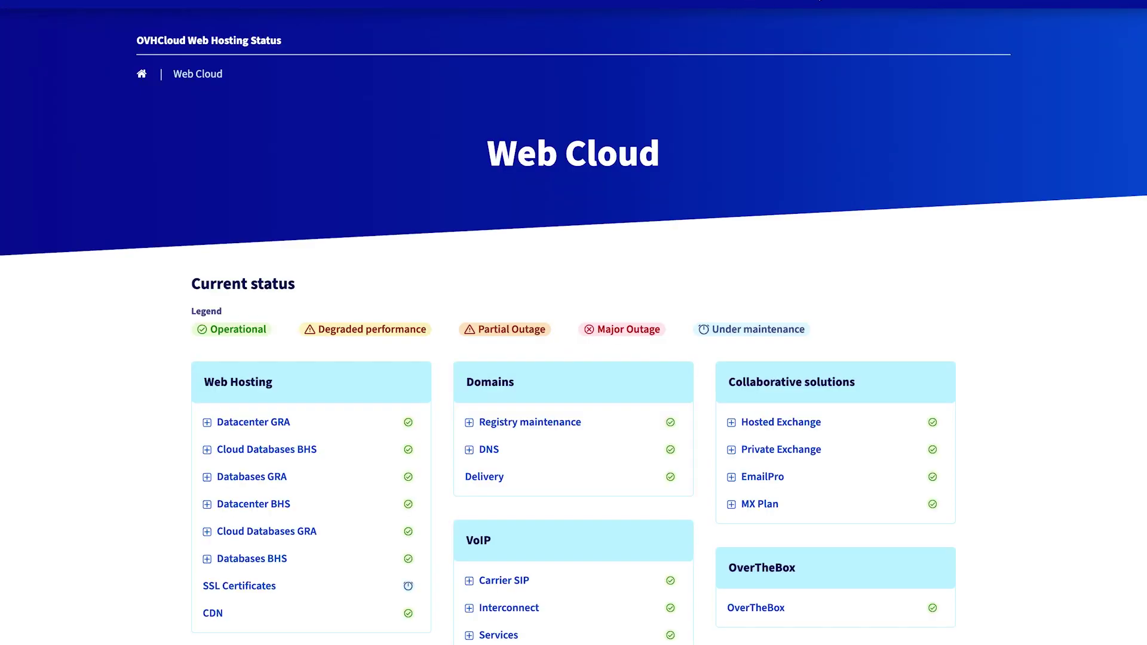
pyautogui.click(819, 1)
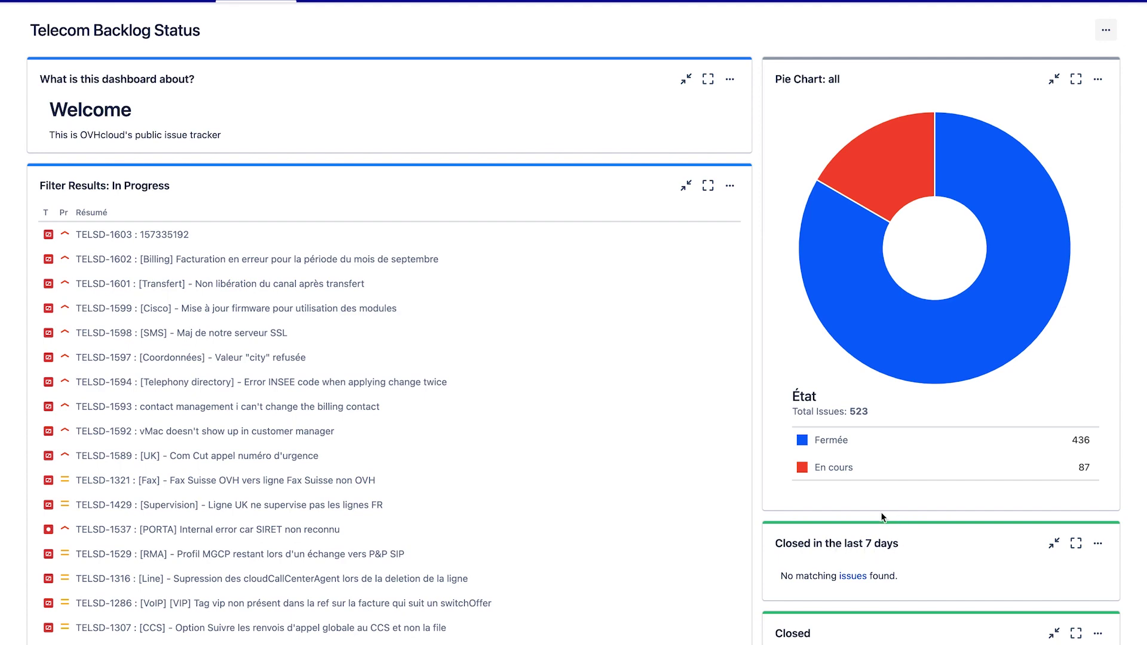
pyautogui.scroll(-3, 858, 635)
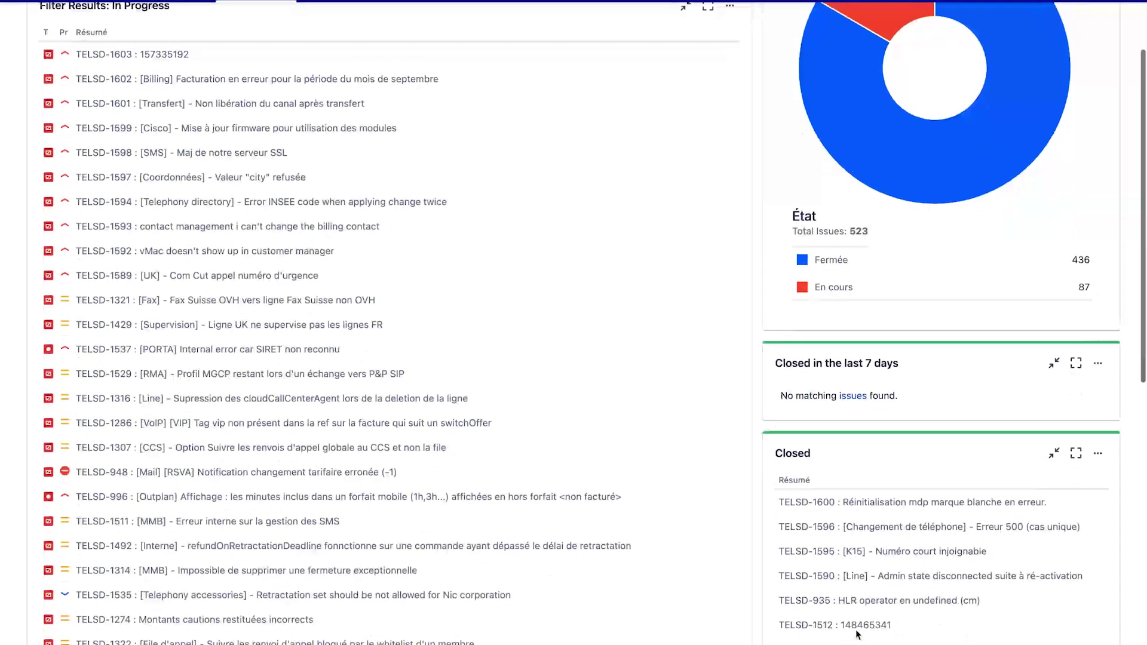
pyautogui.scroll(-2, 858, 634)
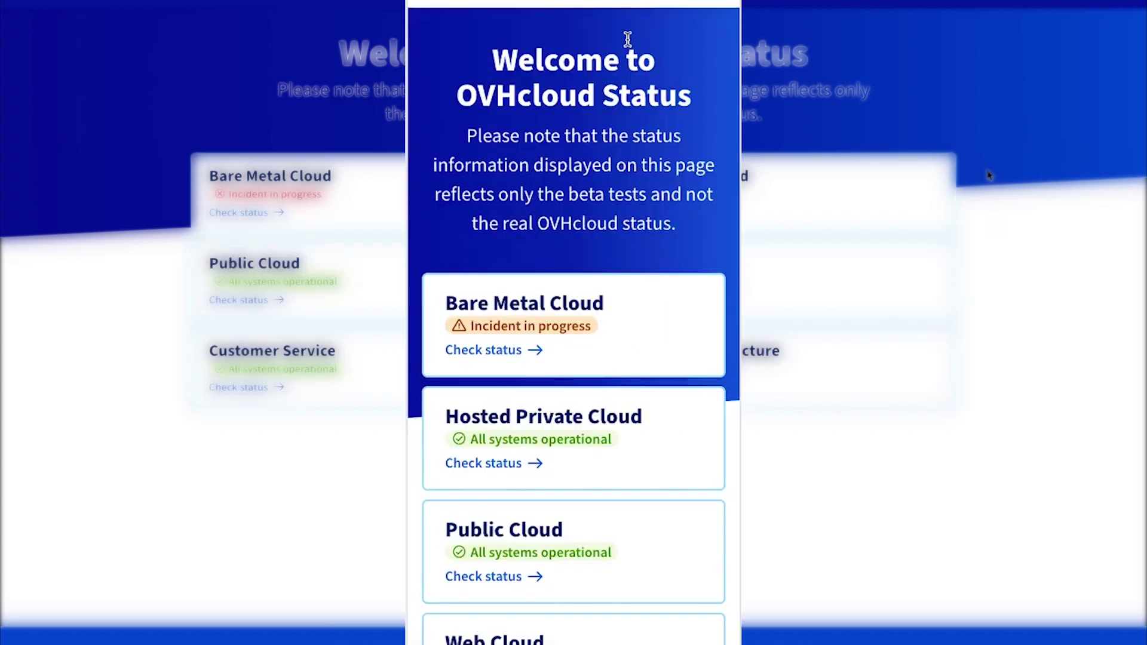
# In mobile width, open Bare Metal Cloud status and scroll through its events and component statuses.
pyautogui.scroll(-5, 628, 40)
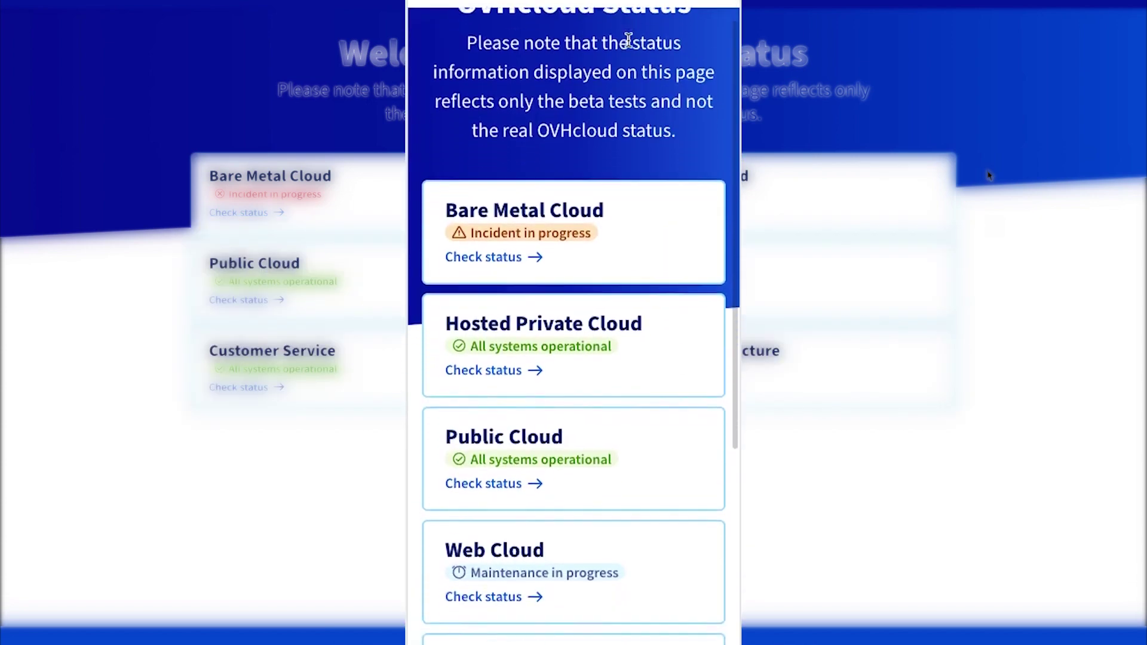
pyautogui.click(628, 40)
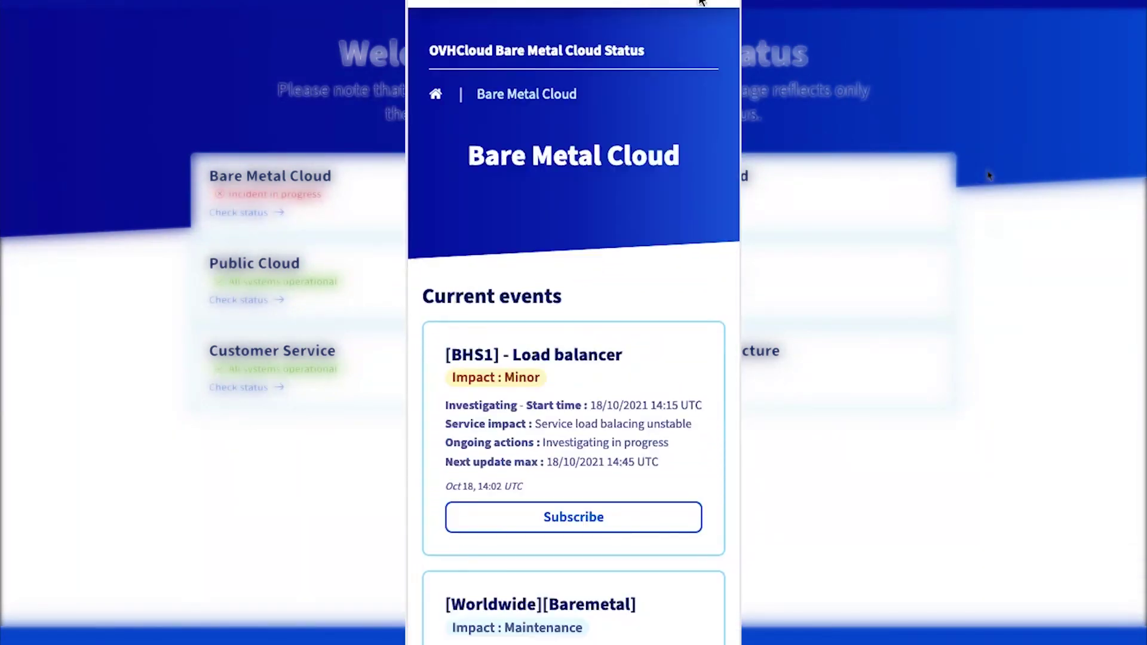
pyautogui.scroll(-10, 698, 141)
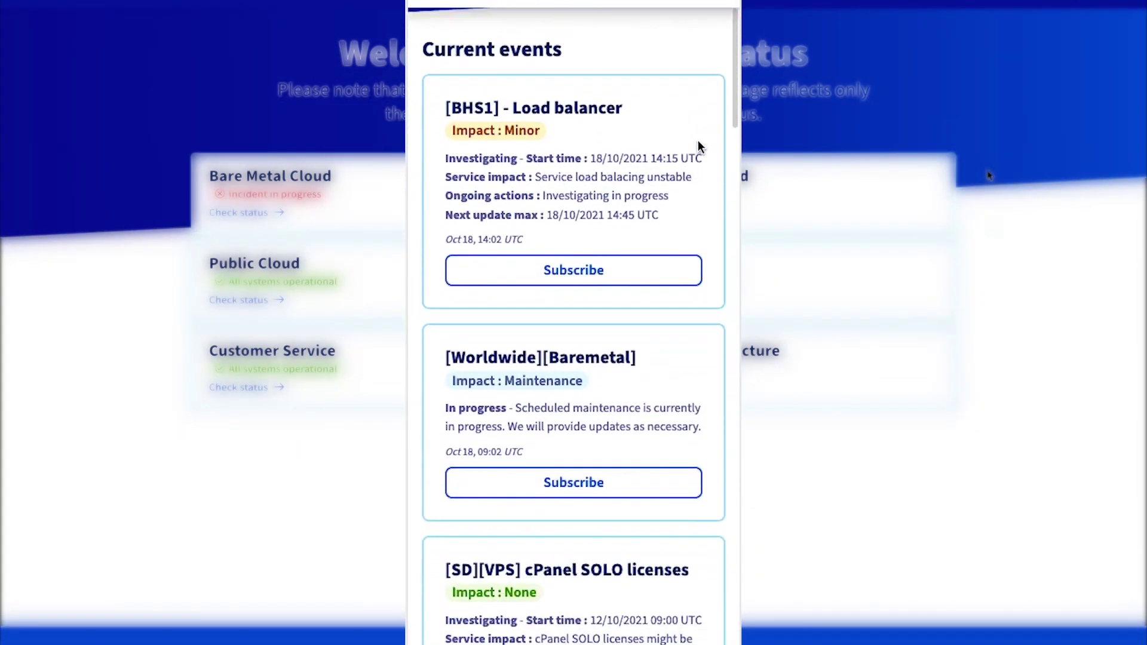
pyautogui.scroll(-14, 699, 143)
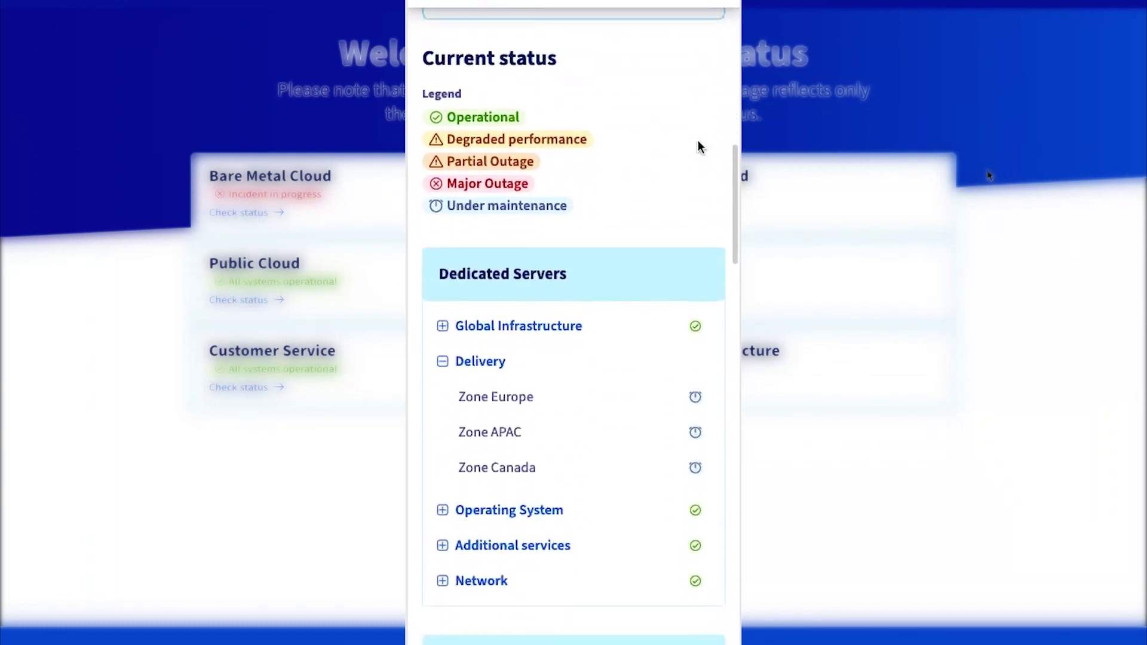
pyautogui.scroll(-2, 698, 143)
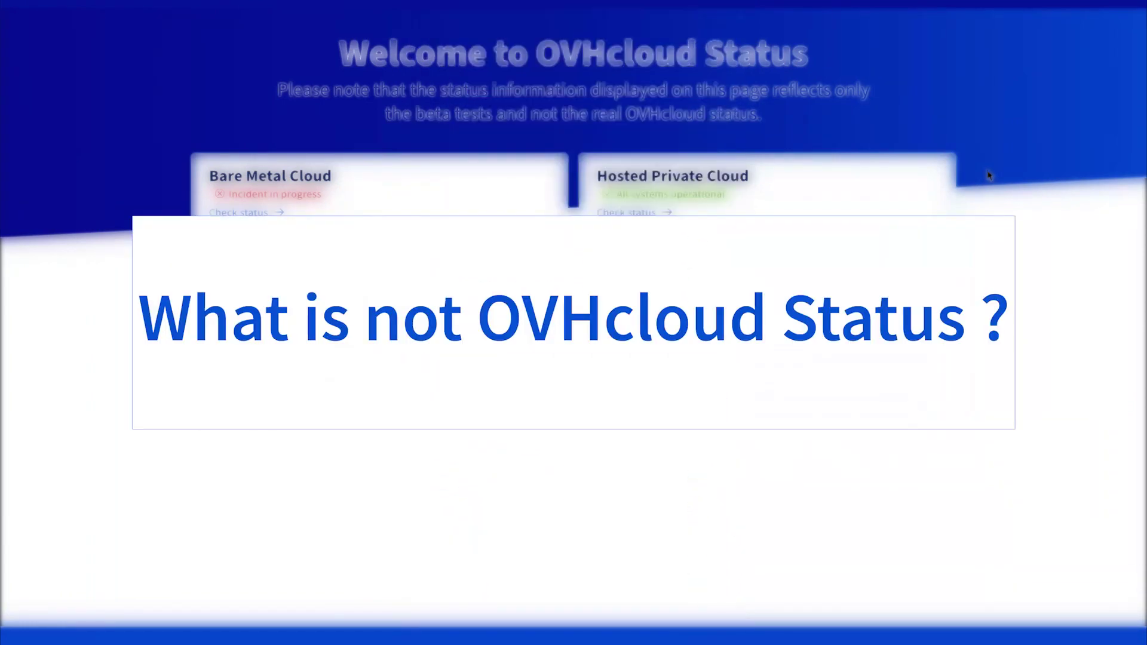